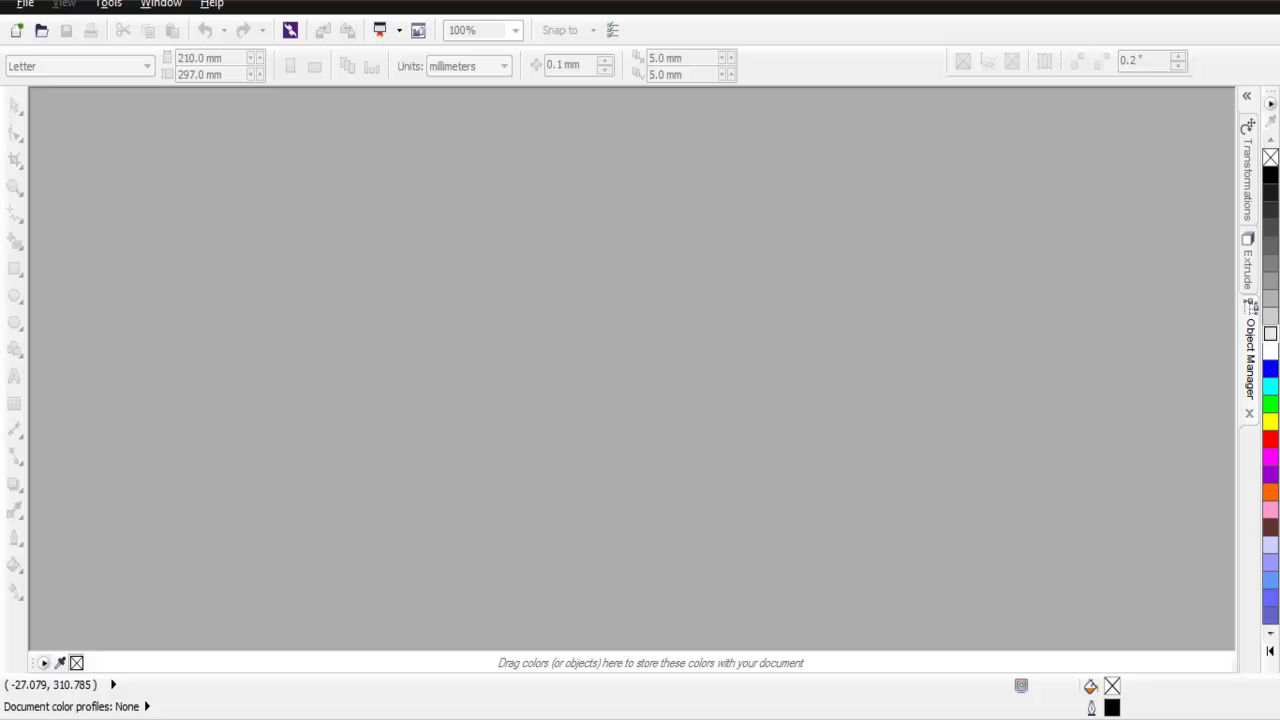
- Create a new document, keeping A4 as the page size
left_click(16, 30)
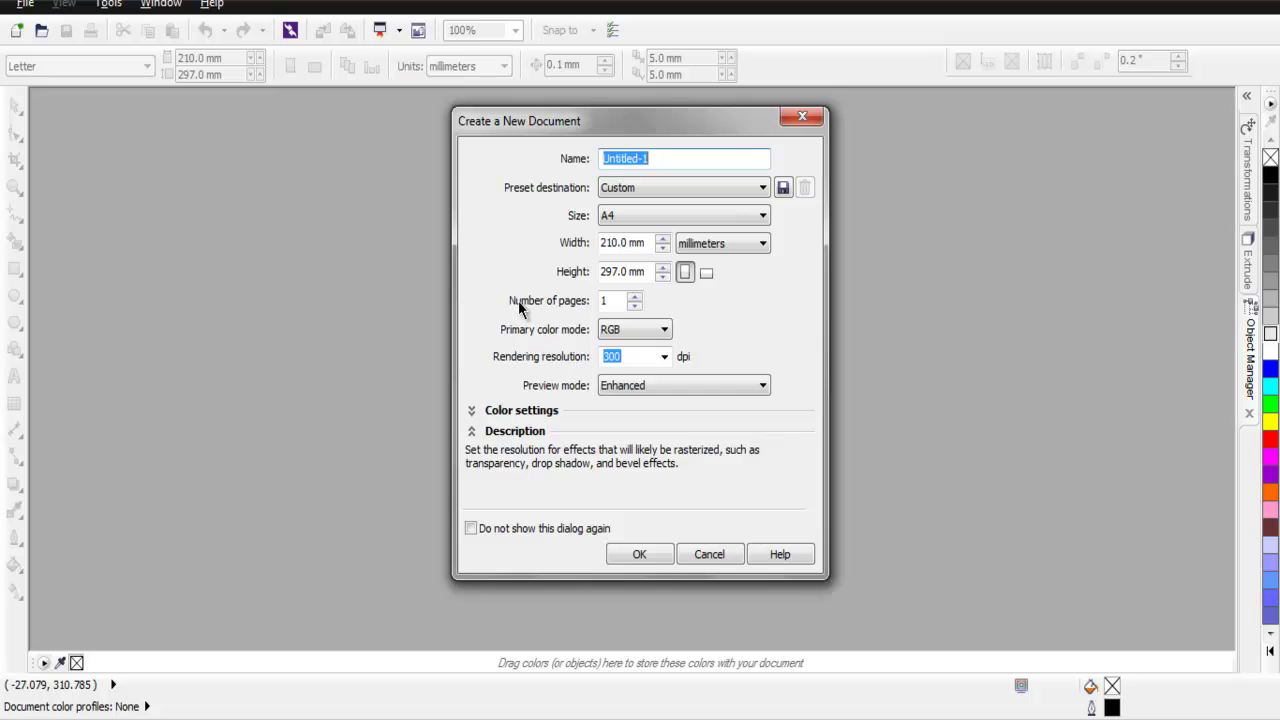
left_click(620, 214)
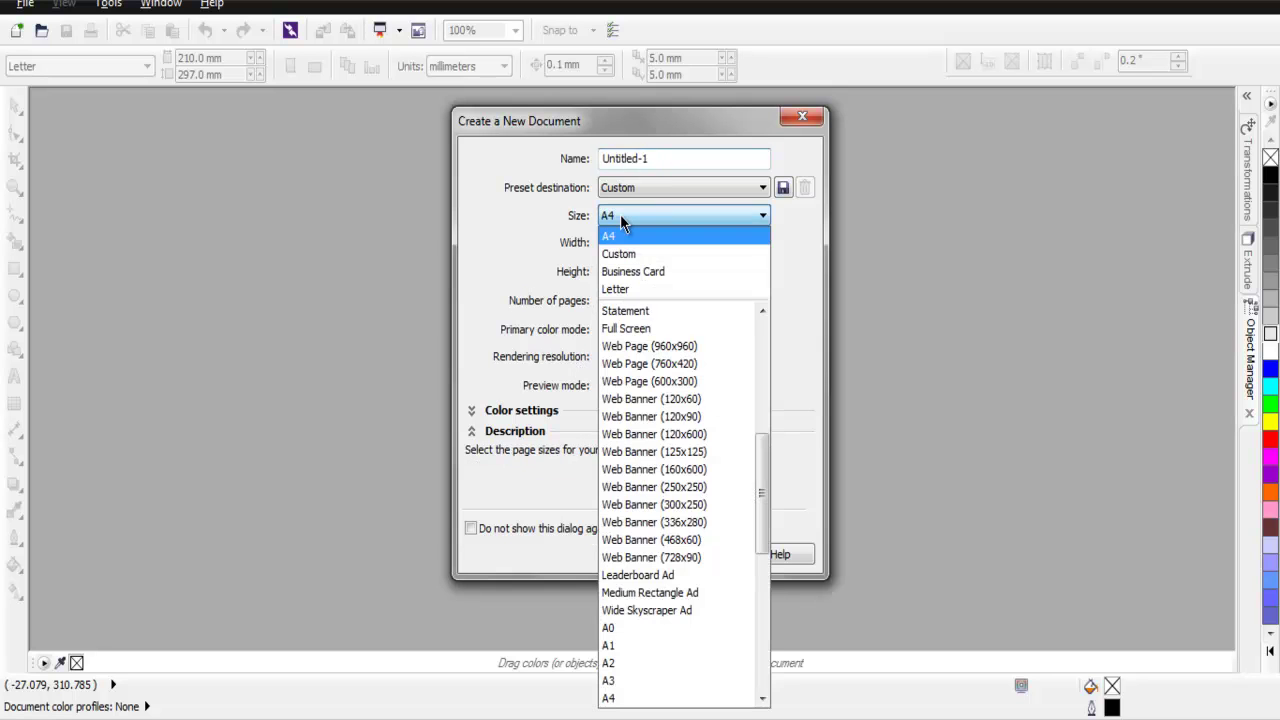
left_click(620, 214)
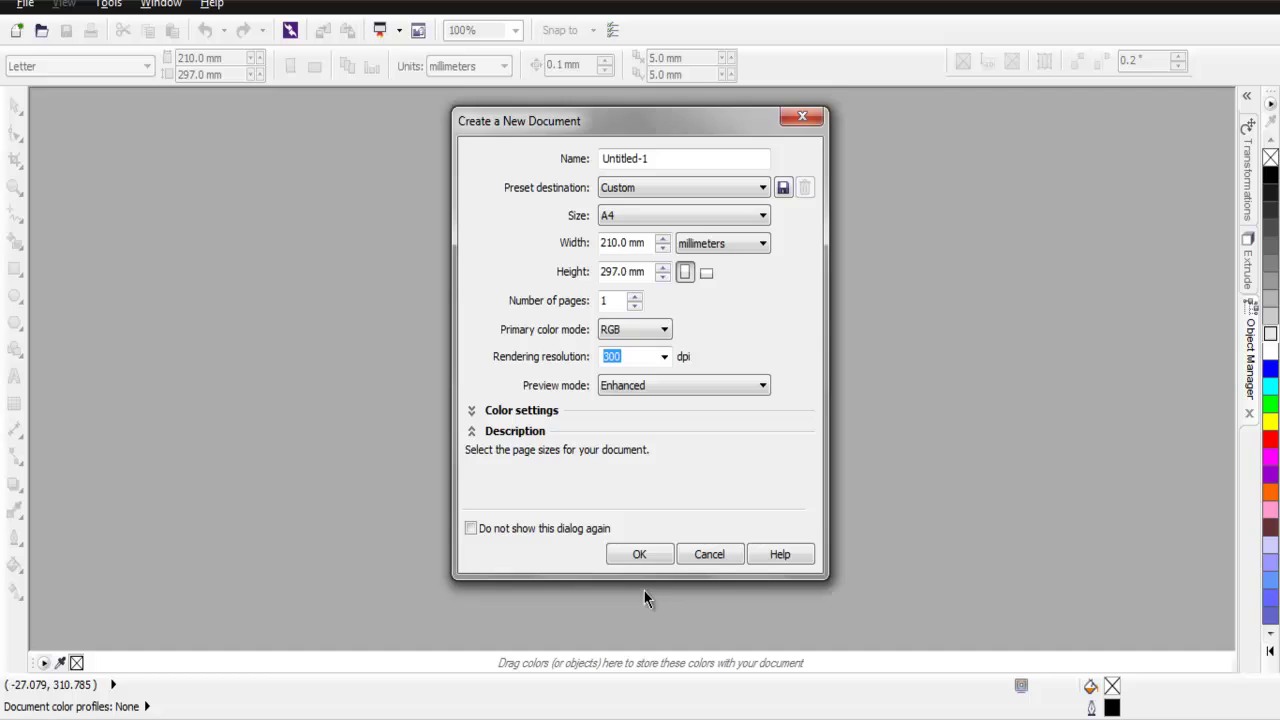
left_click(639, 554)
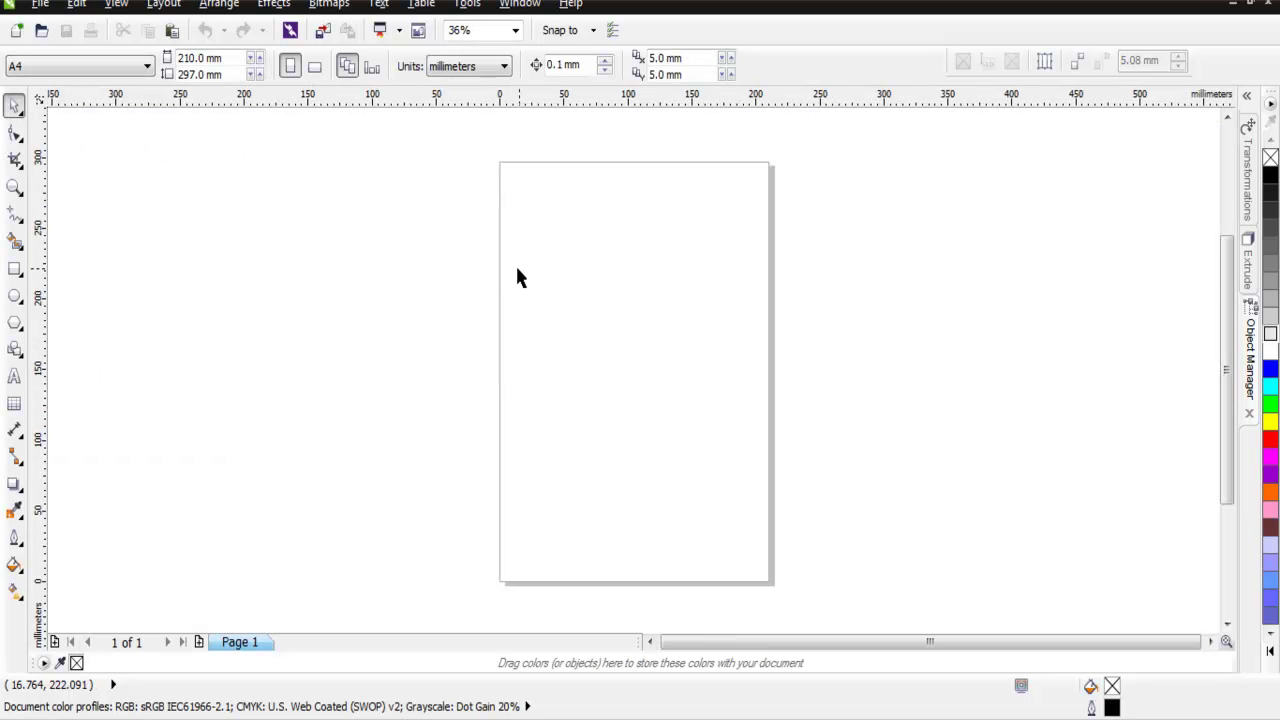
- Zoom to 145% on the page's top-left area and scroll to the page top
left_click(15, 190)
left_click(562, 213)
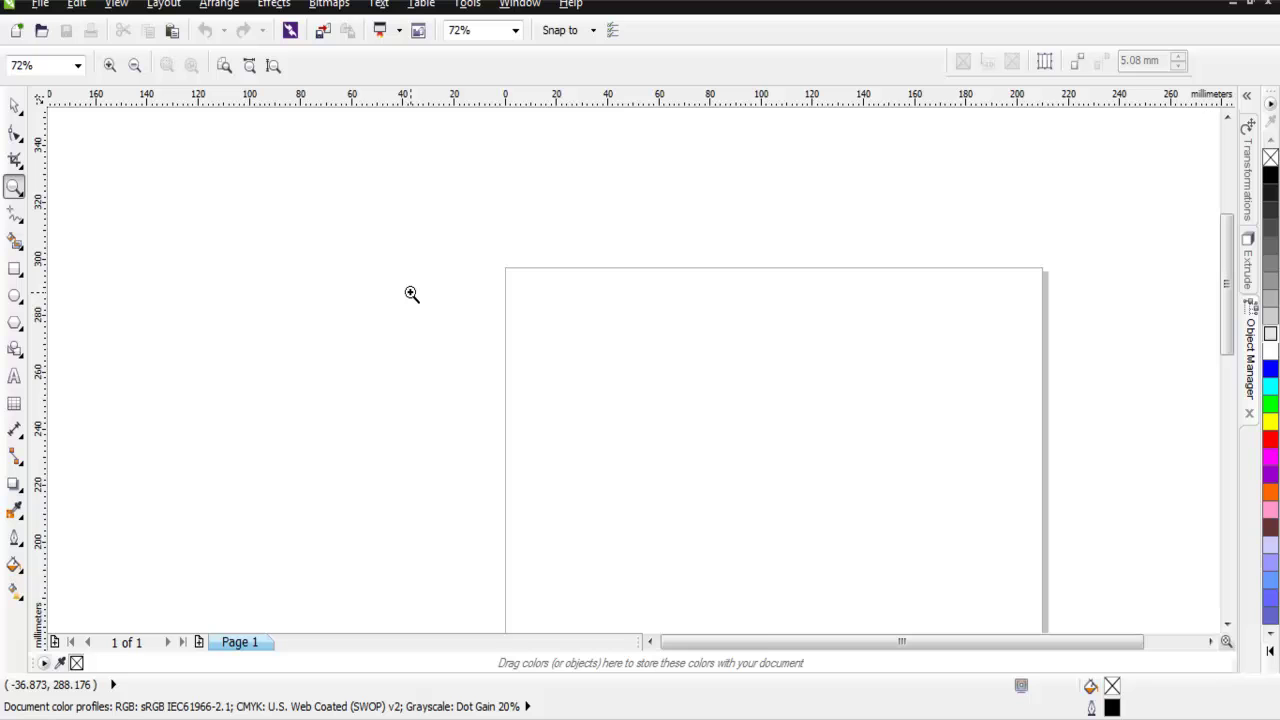
left_click(716, 318)
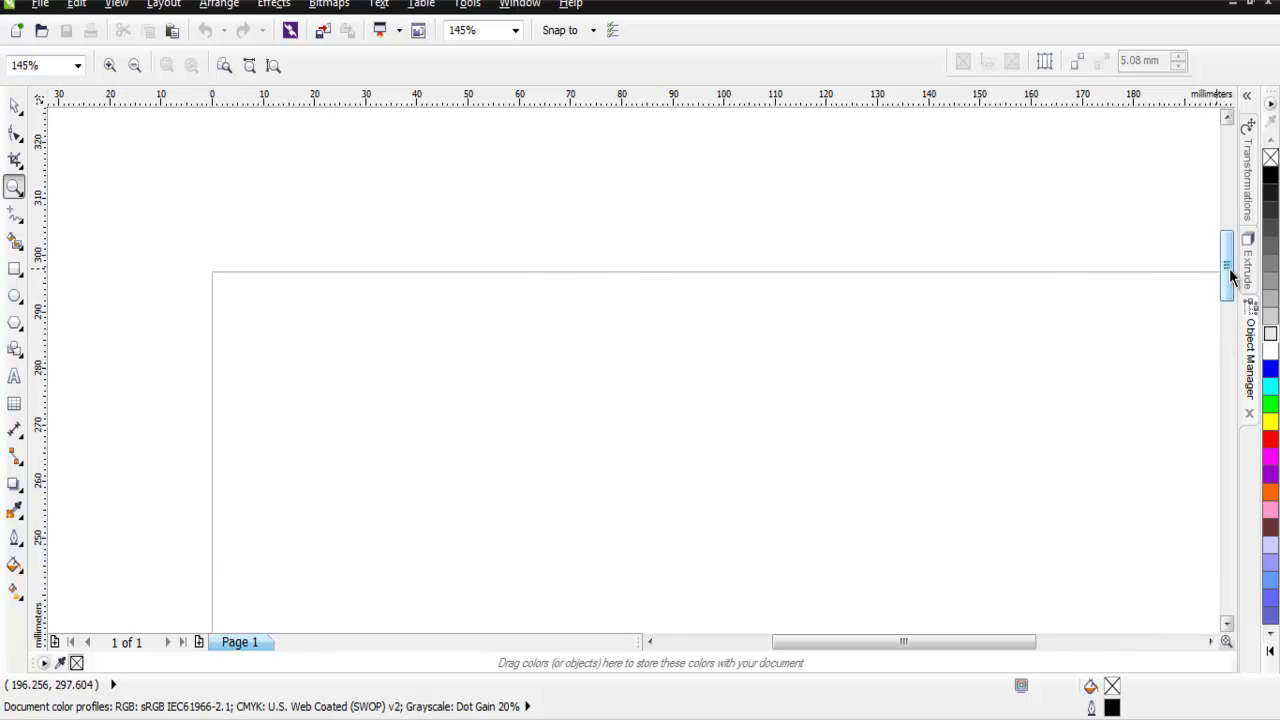
left_click_drag(1226, 265, 1226, 287)
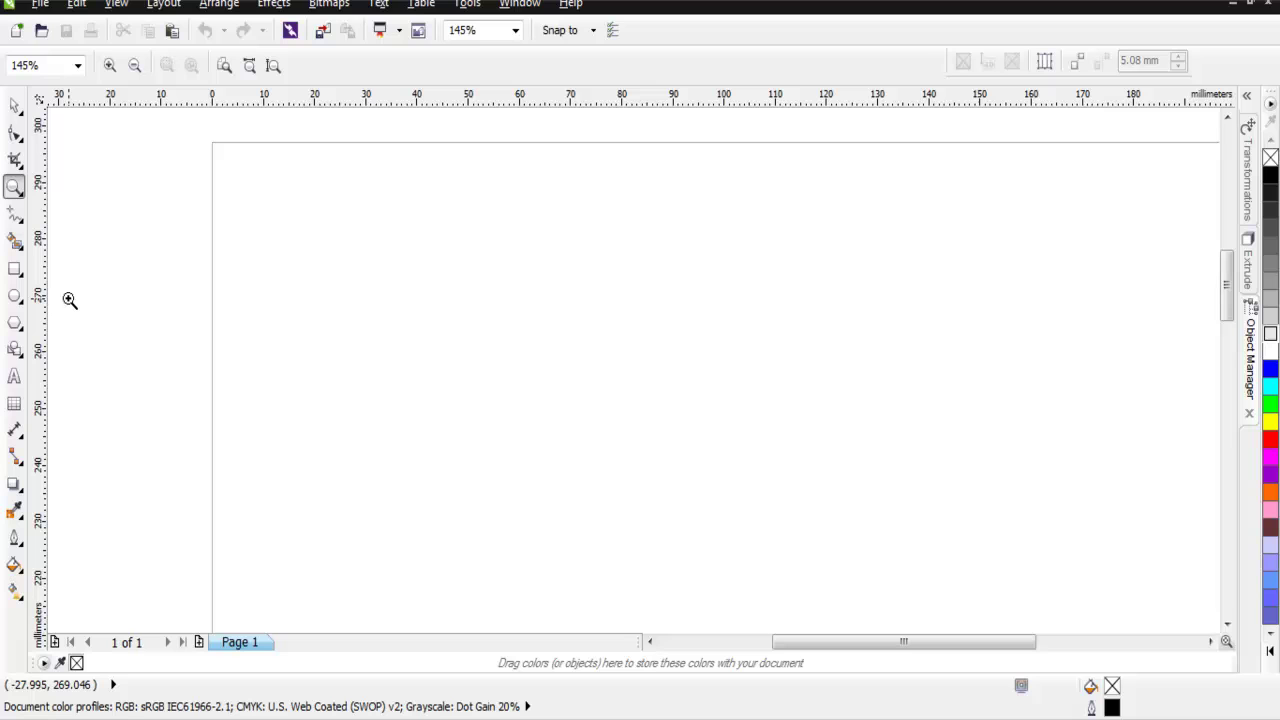
- Draw a 60 × 23 mm rectangle near the page top with white fill and light grey outline
left_click(16, 278)
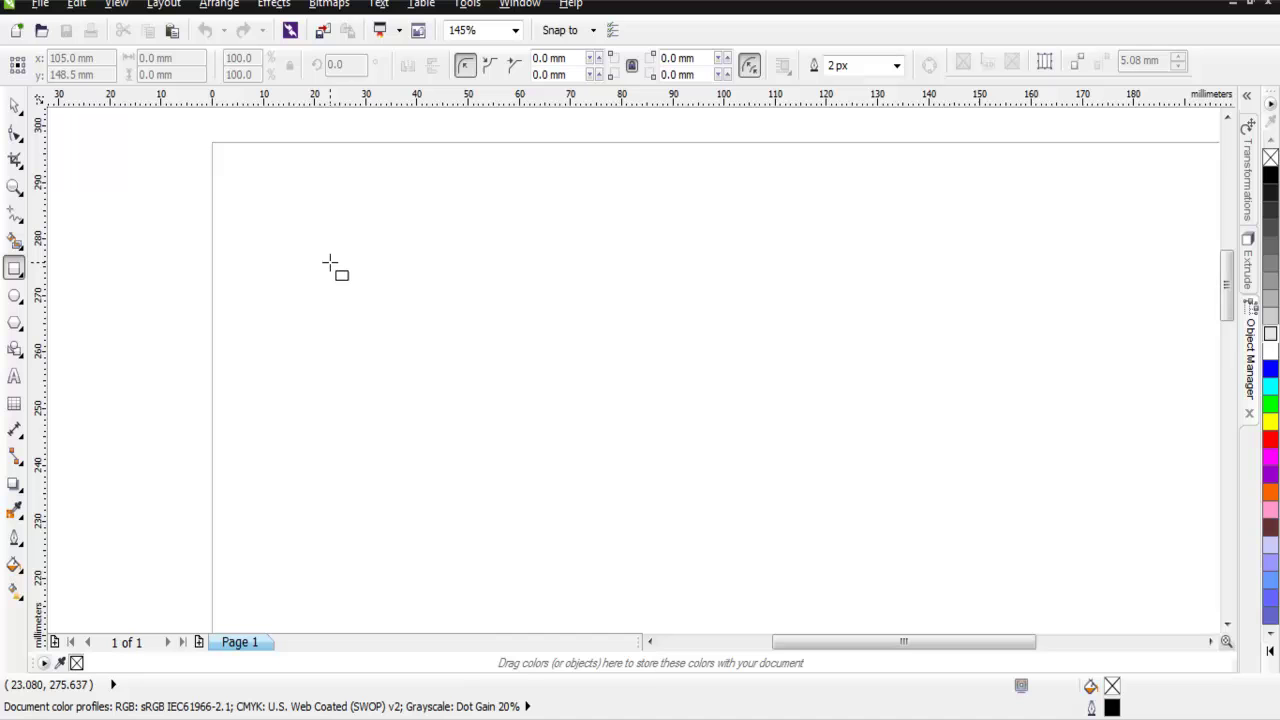
left_click_drag(322, 260, 631, 390)
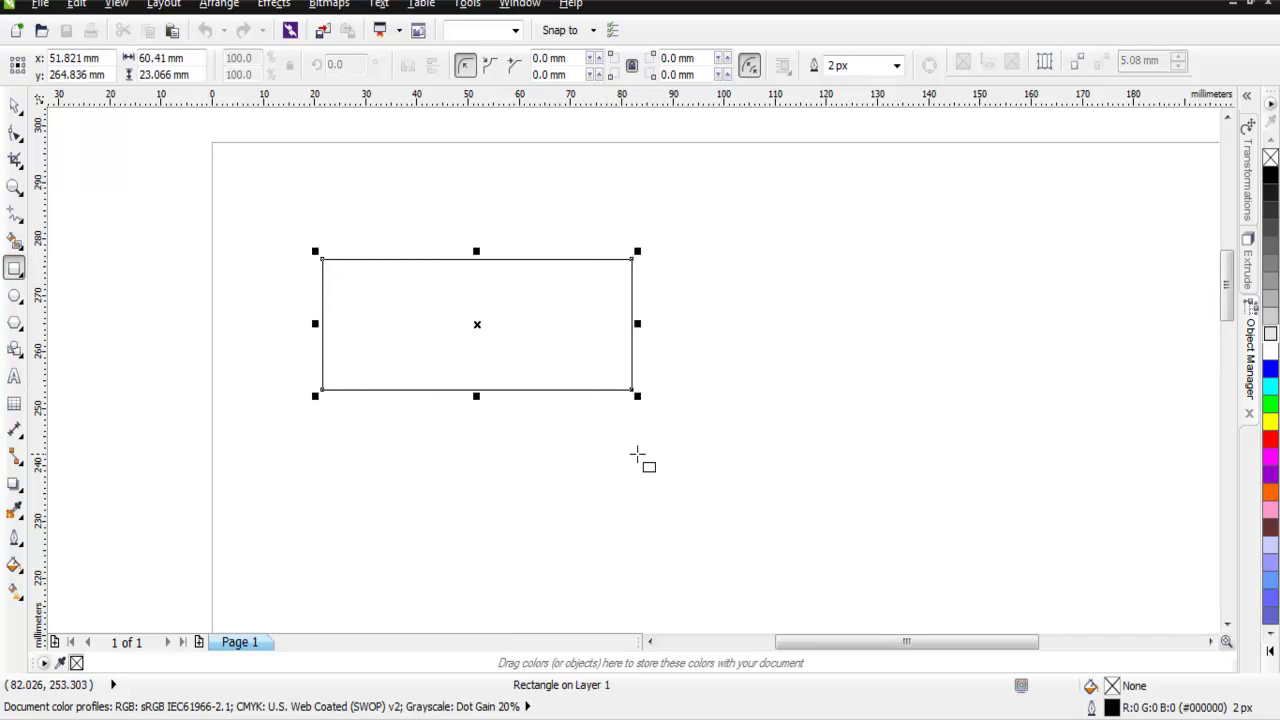
left_click(1272, 343)
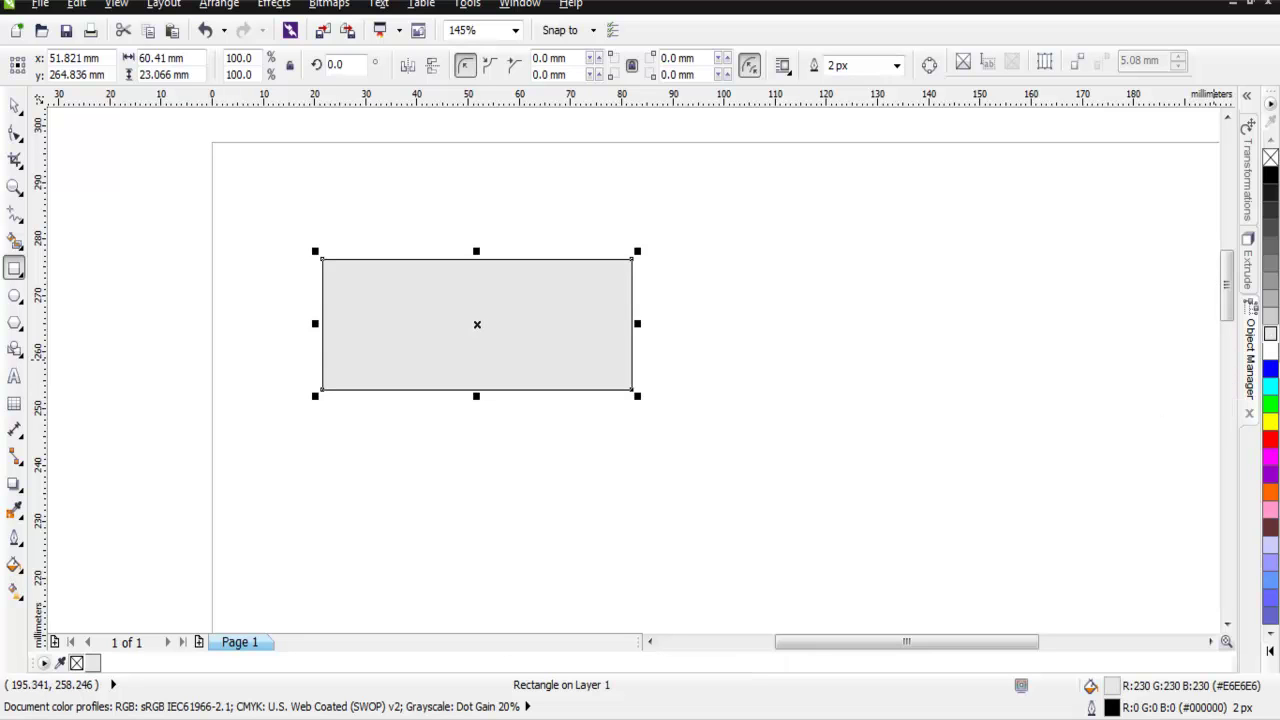
left_click(1270, 349)
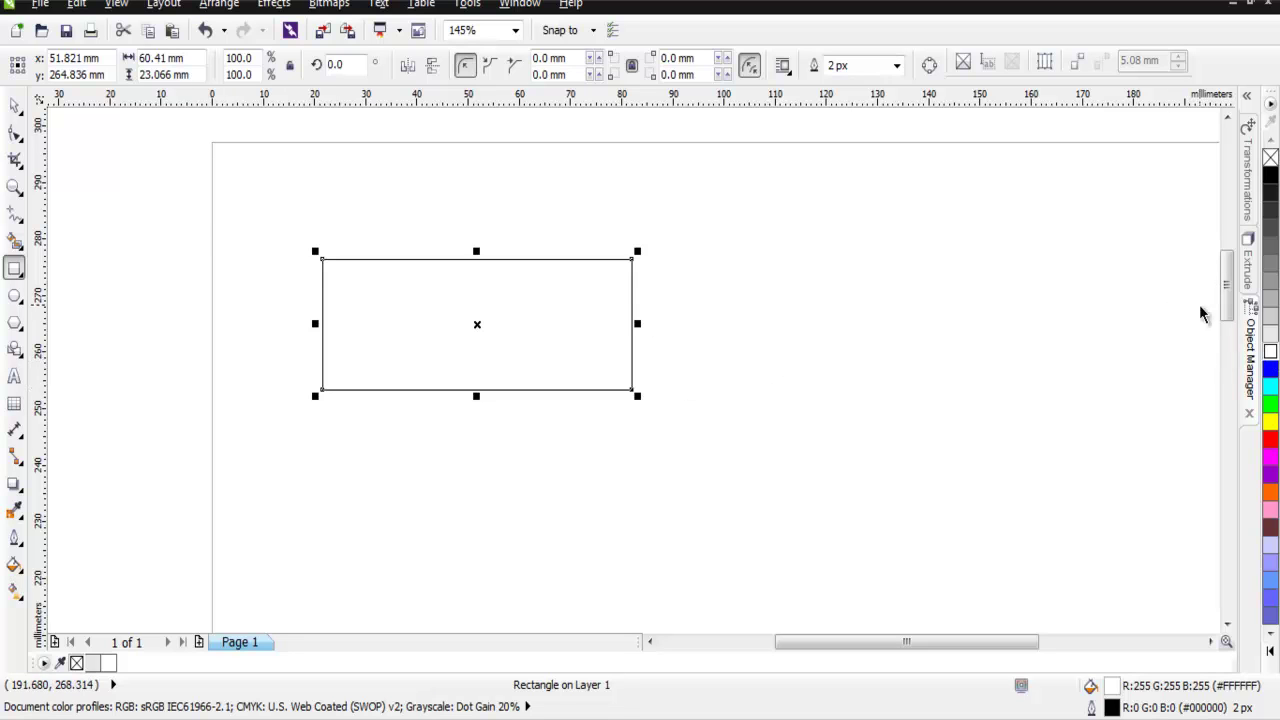
right_click(1267, 302)
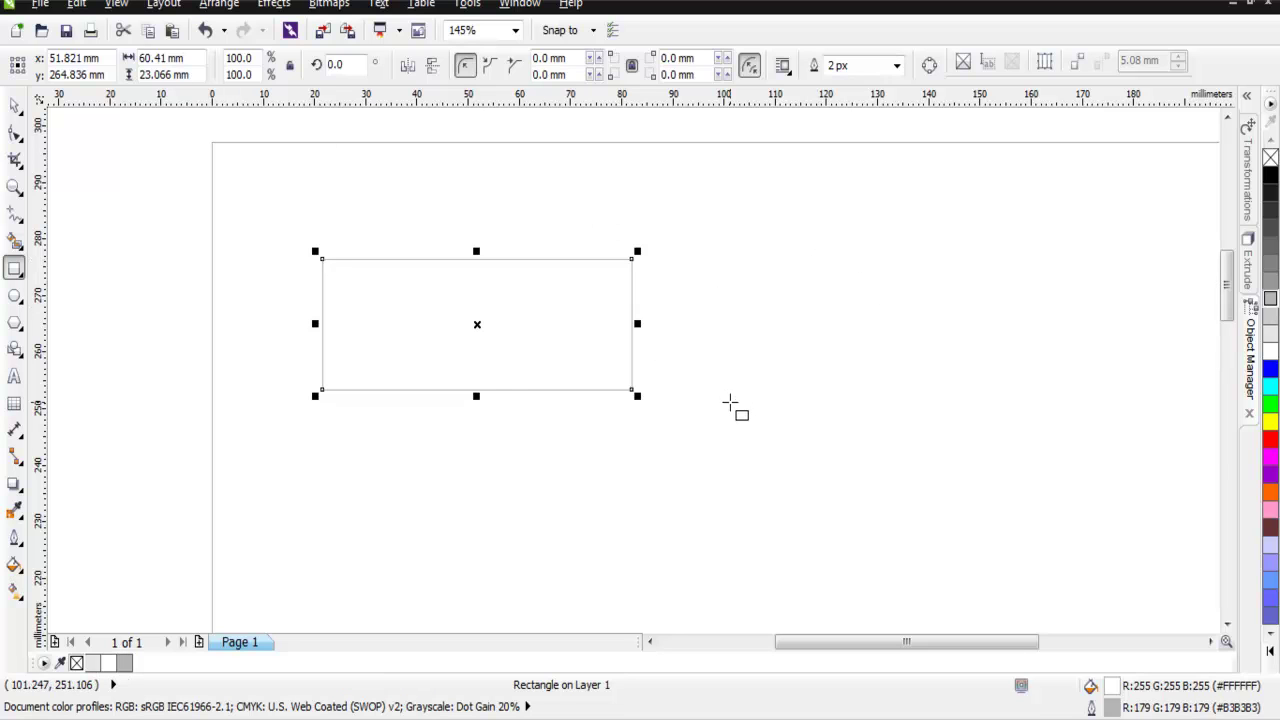
- Reselect the rectangle with the Pick tool
left_click(14, 105)
left_click(290, 212)
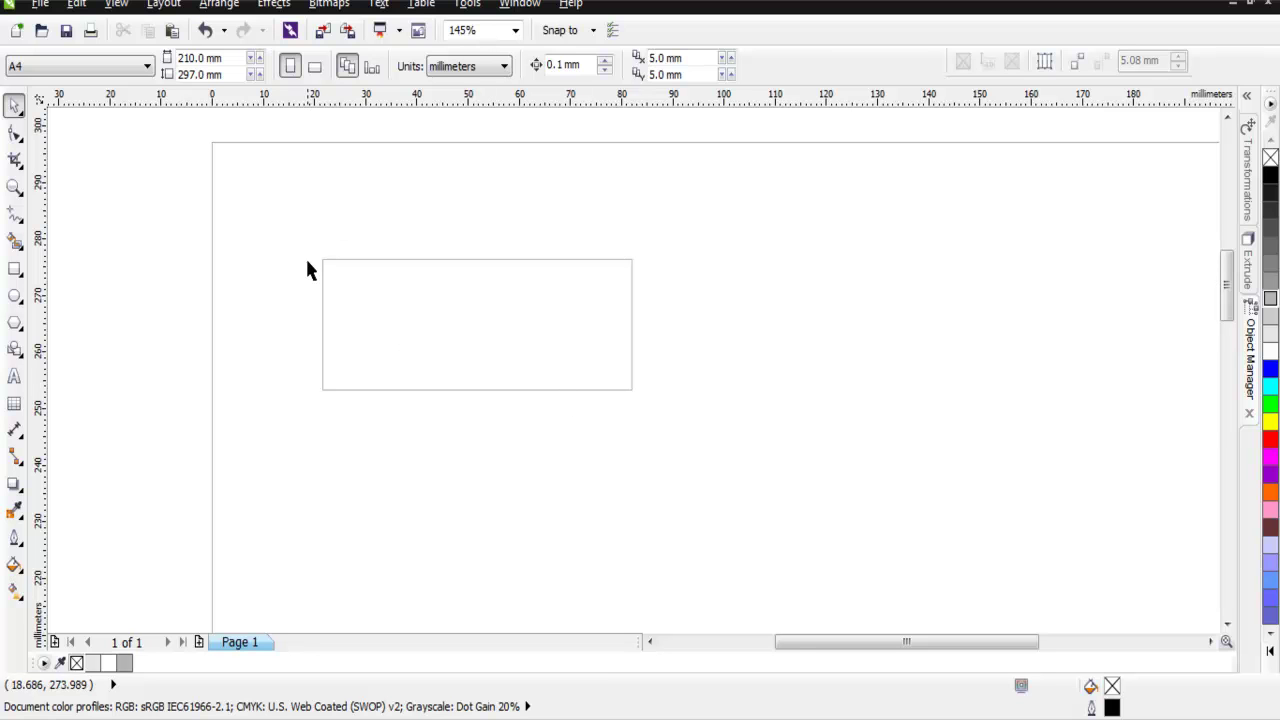
left_click_drag(300, 231, 677, 435)
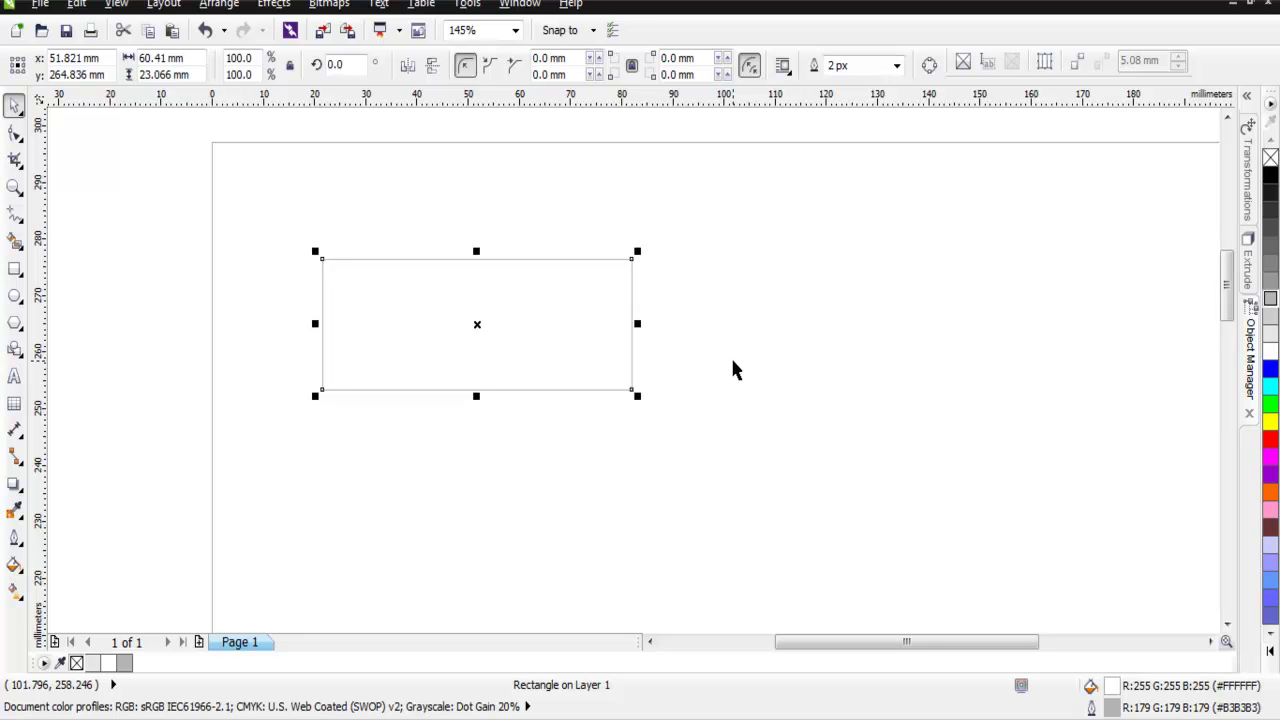
- Pull a soft grey drop shadow off the rectangle's right edge with the Drop Shadow tool
left_click(734, 367)
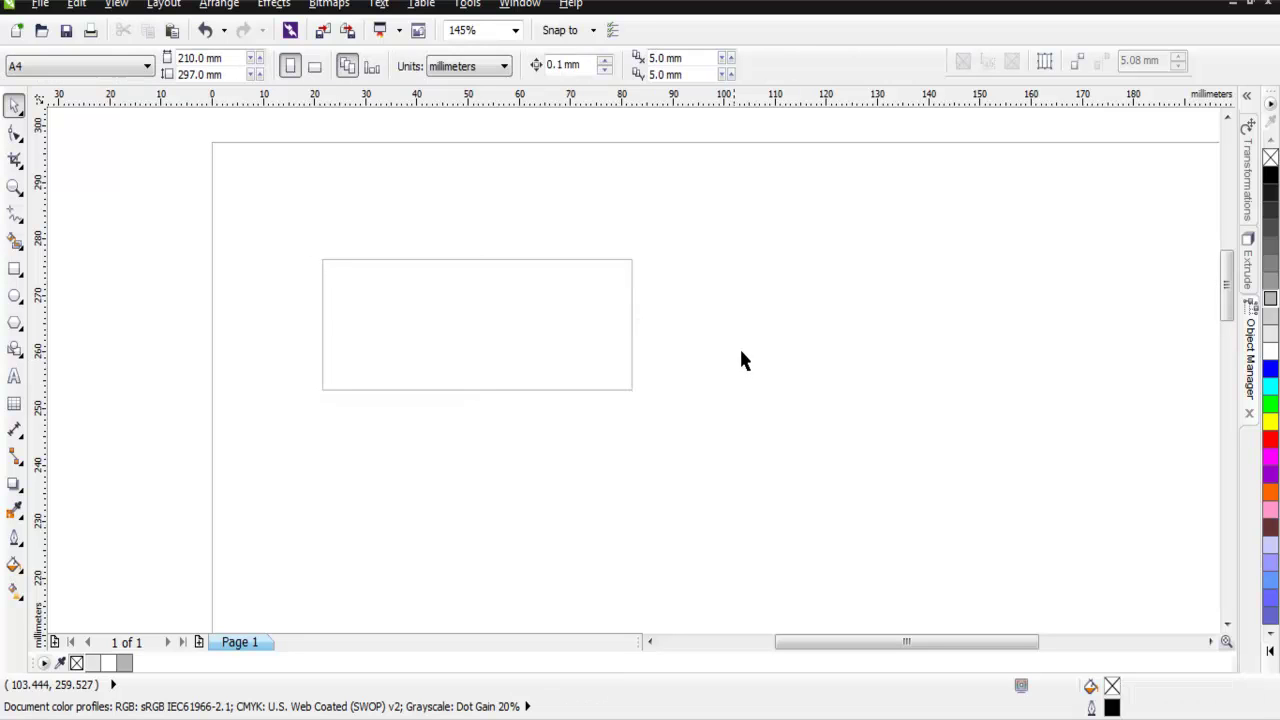
left_click(17, 490)
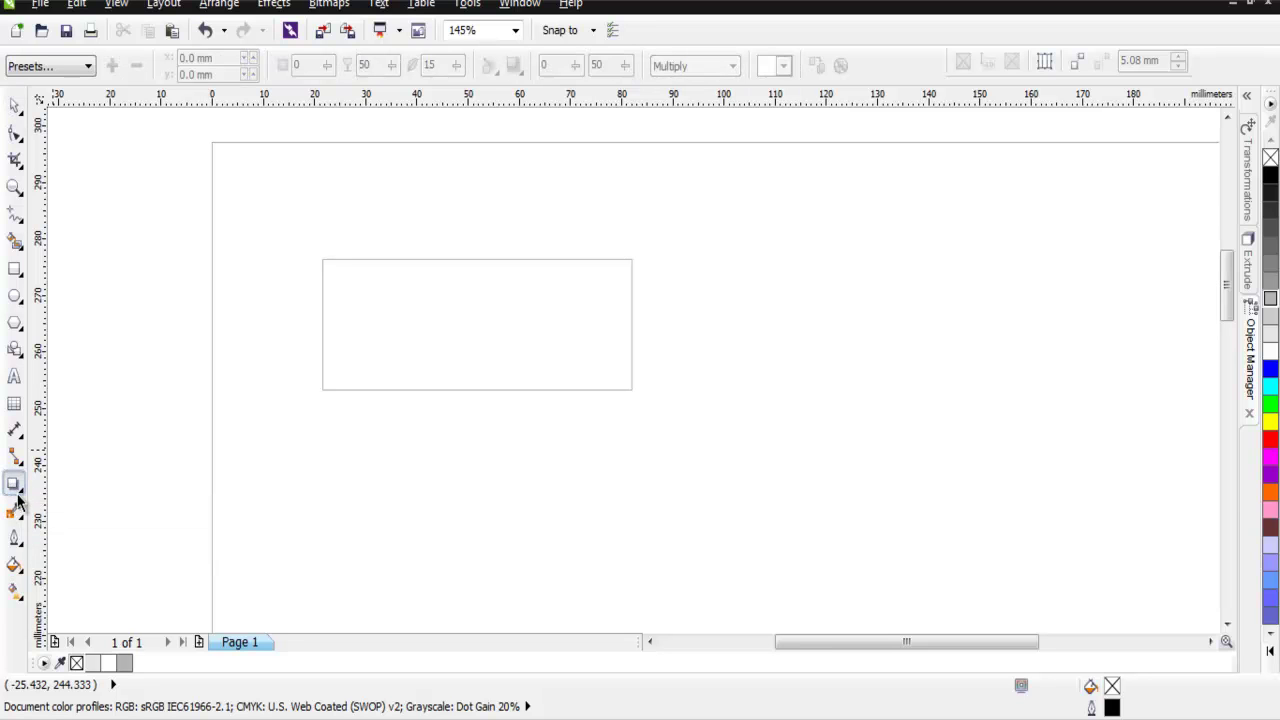
left_click(24, 497)
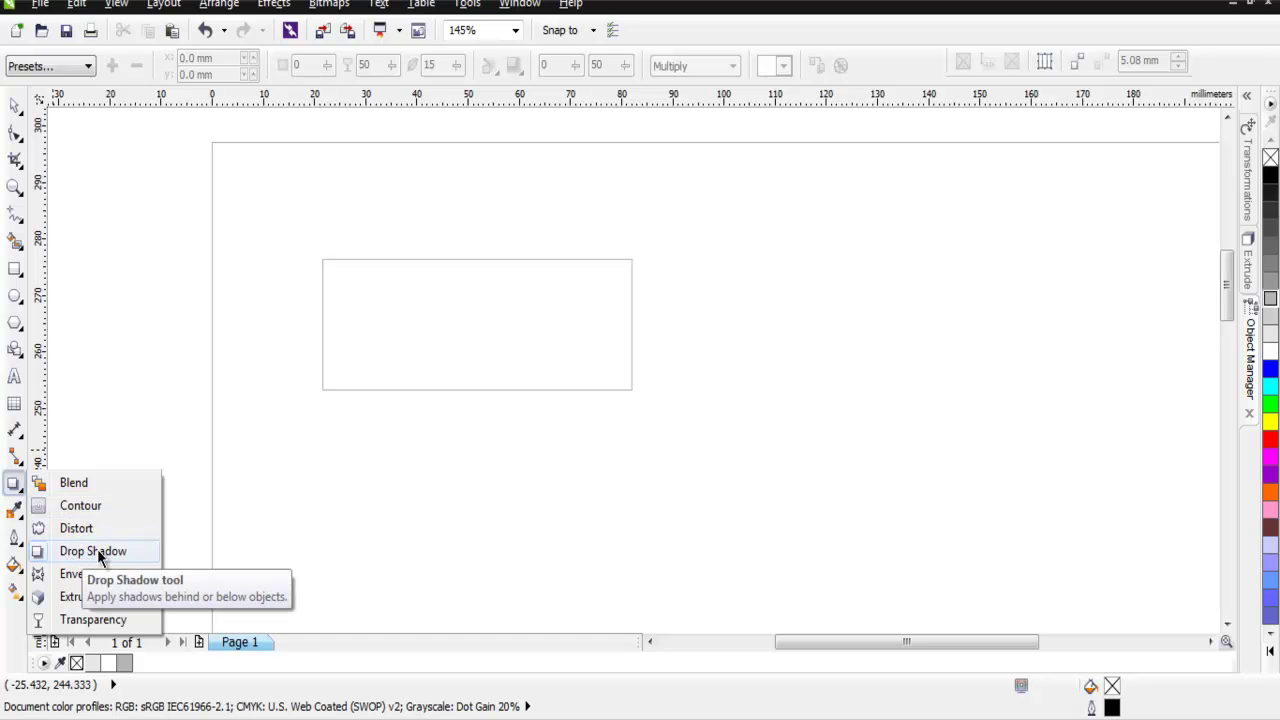
left_click(97, 549)
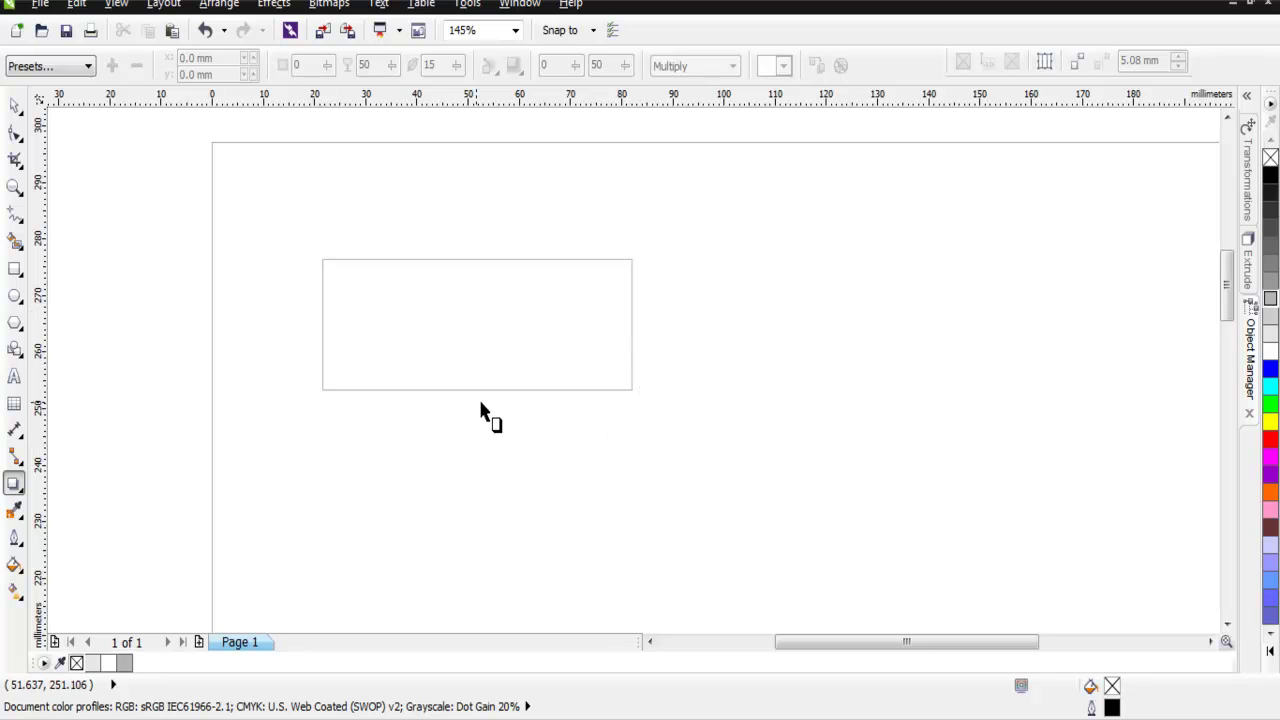
left_click(630, 324)
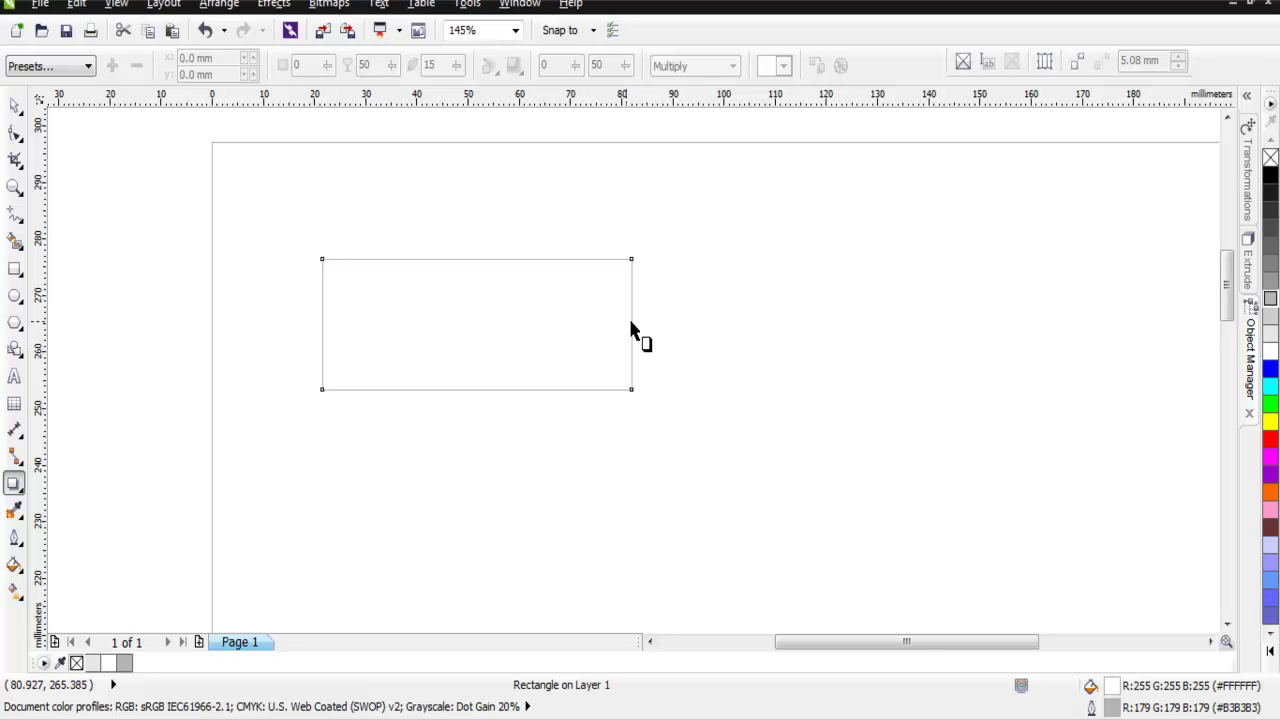
left_click_drag(630, 324, 648, 344)
left_click_drag(648, 343, 646, 340)
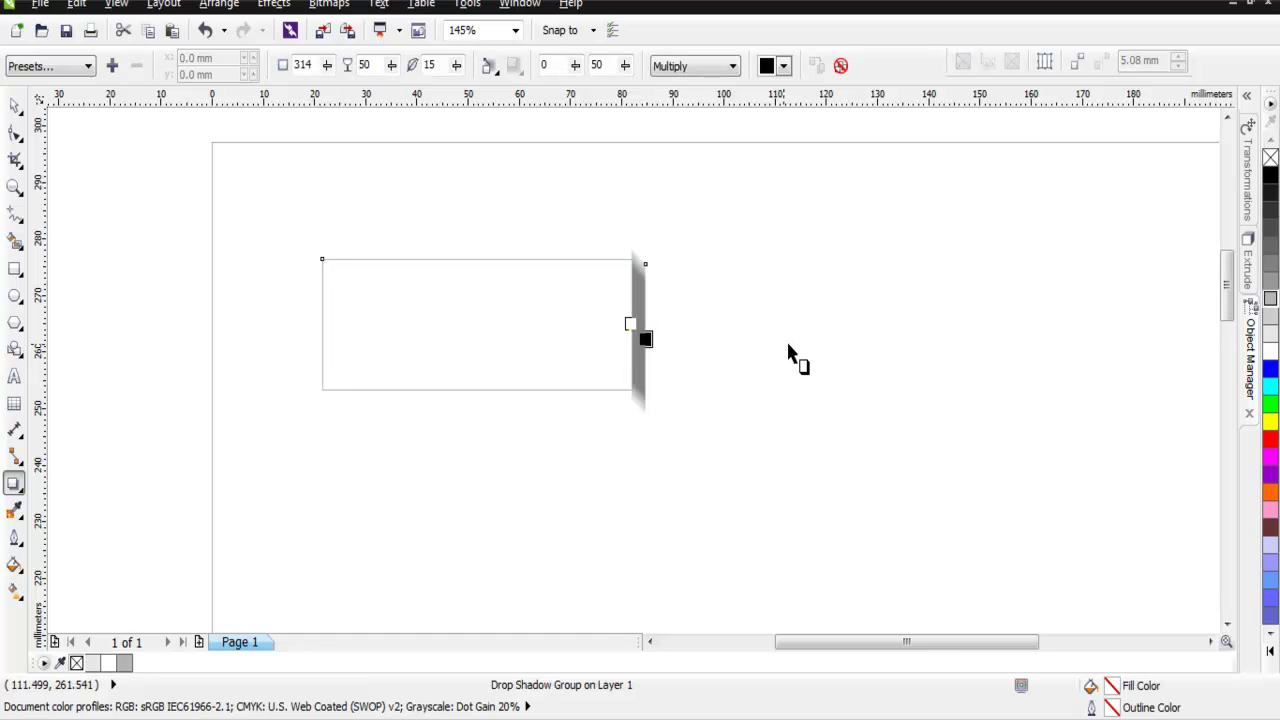
left_click(14, 108)
left_click(732, 205)
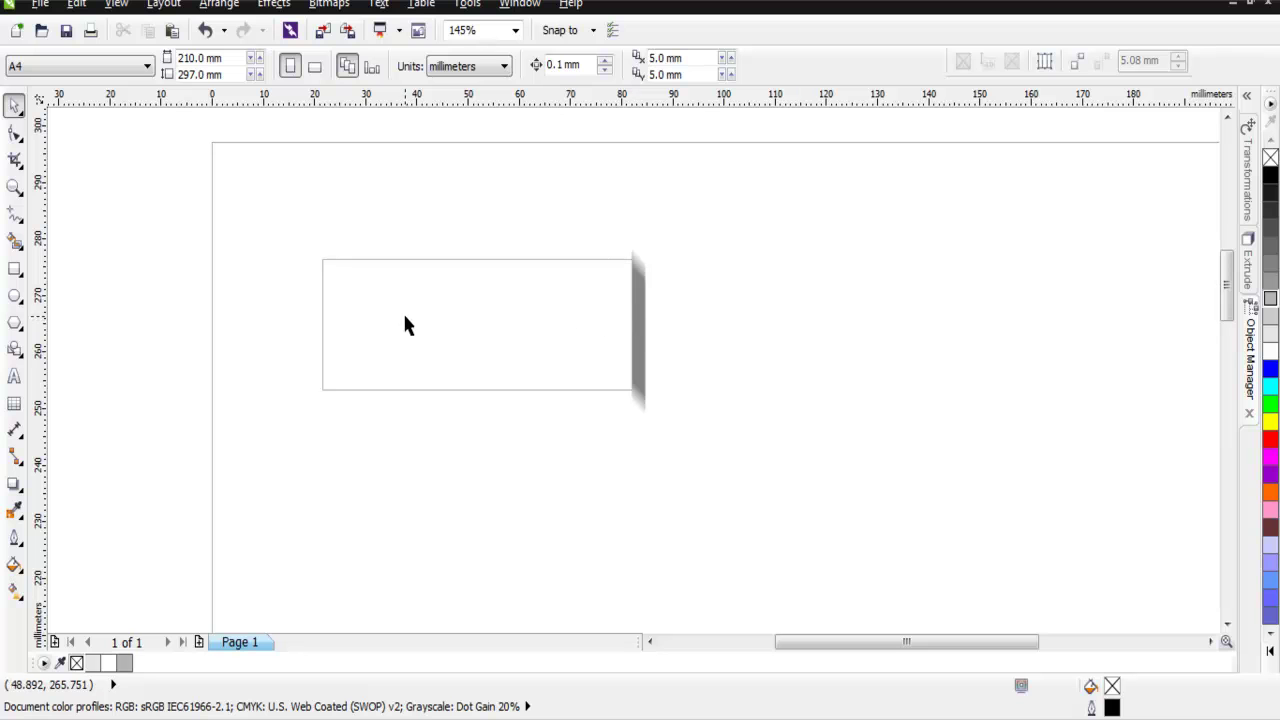
- Move the rectangle's drop shadow from the right side to beneath its bottom edge
left_click_drag(286, 230, 742, 440)
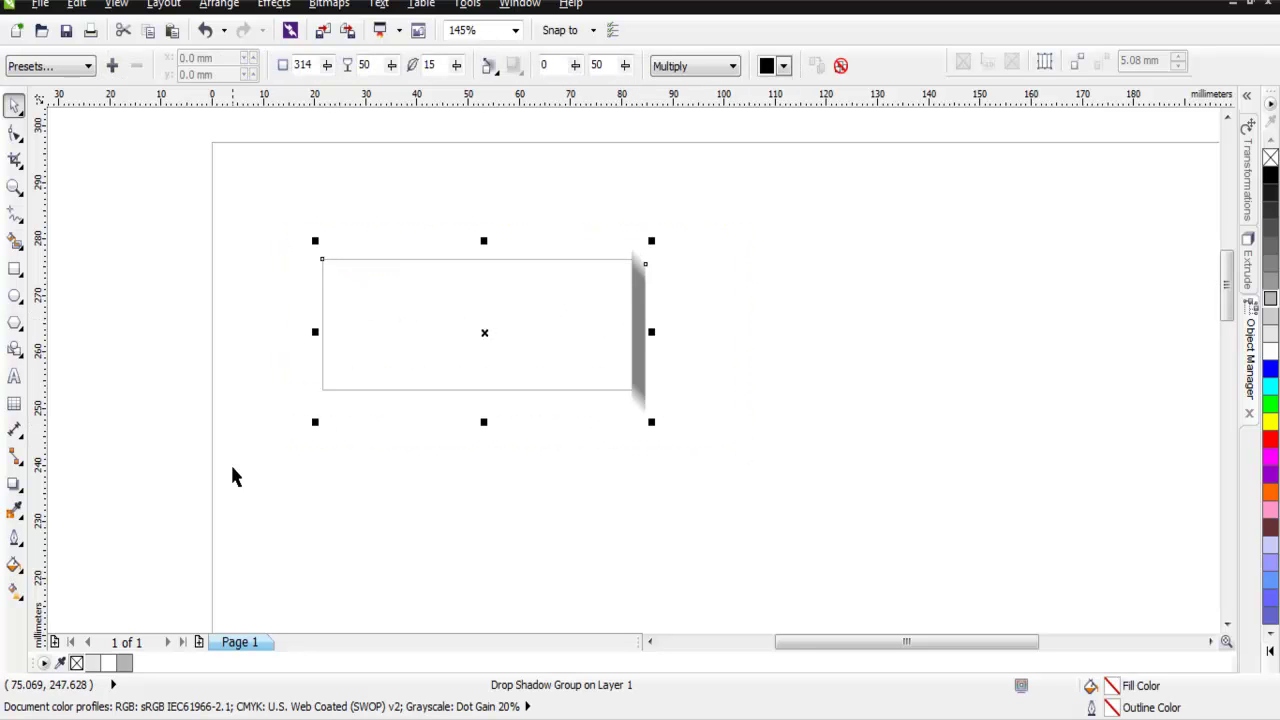
left_click(14, 483)
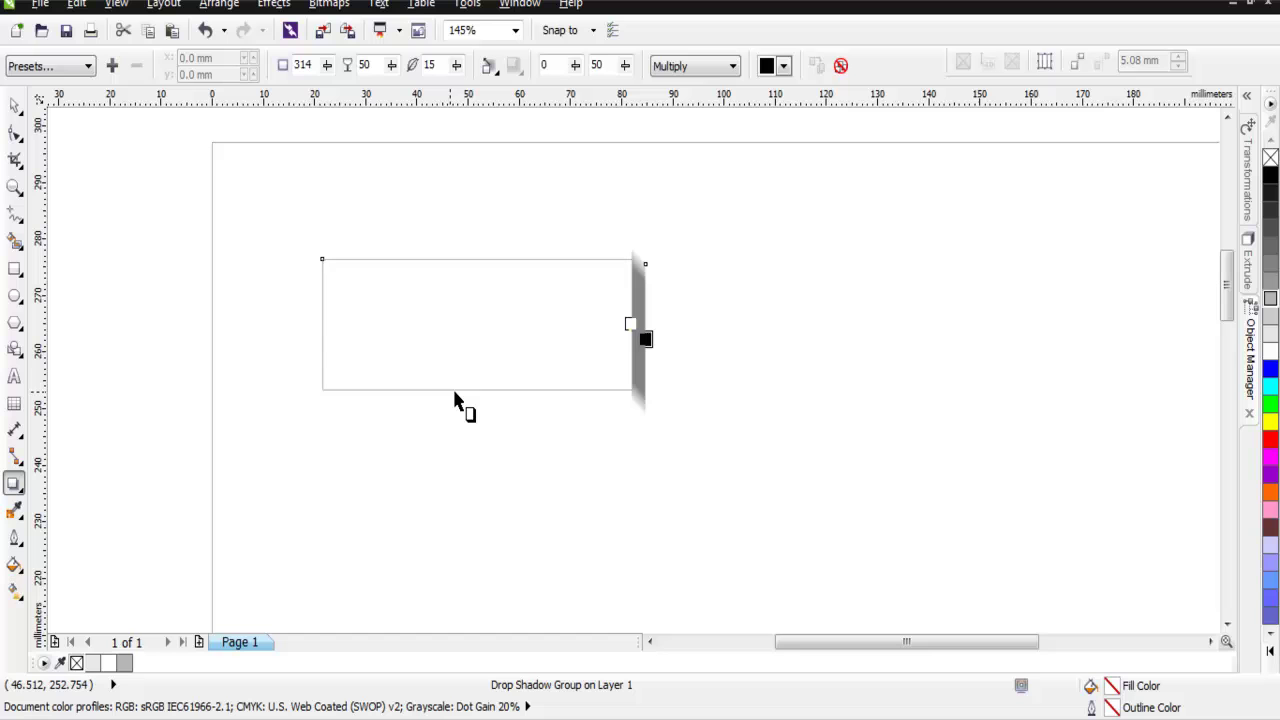
mouse_move(323, 260)
left_mouse_down()
mouse_move(707, 470)
mouse_move(620, 326)
left_mouse_up()
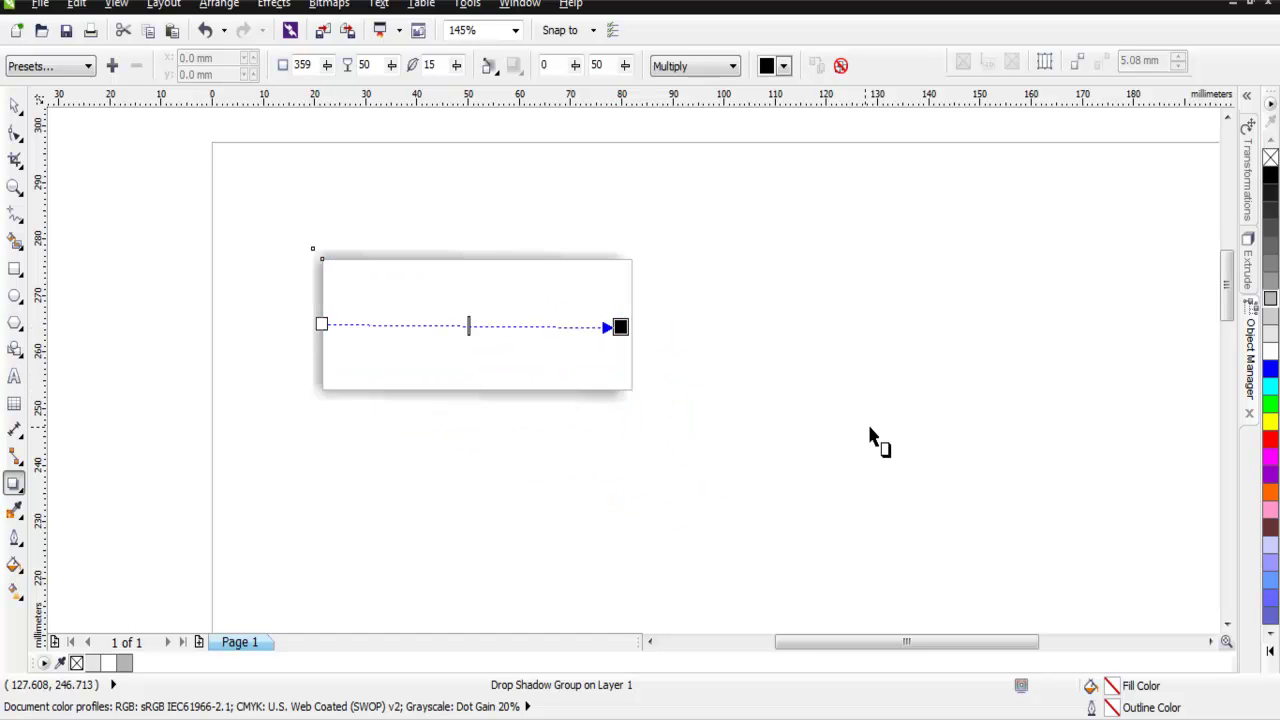
key("ctrl+z")
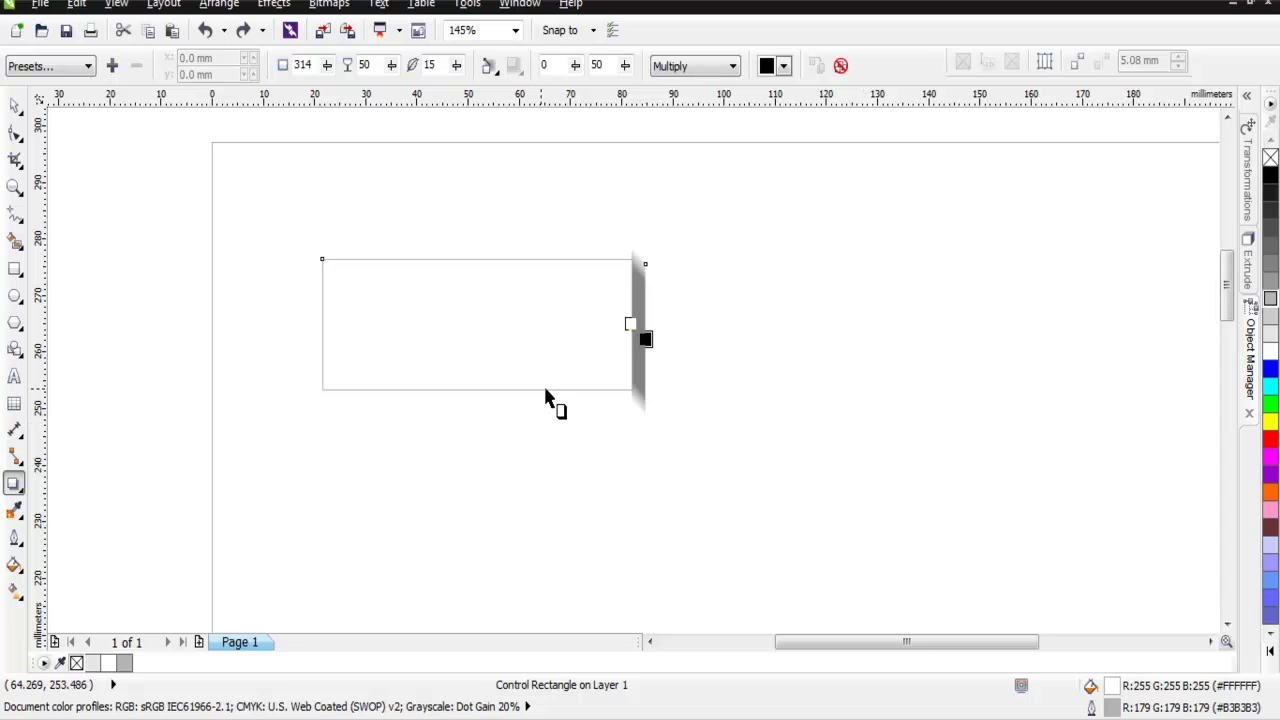
left_click_drag(545, 394, 495, 414)
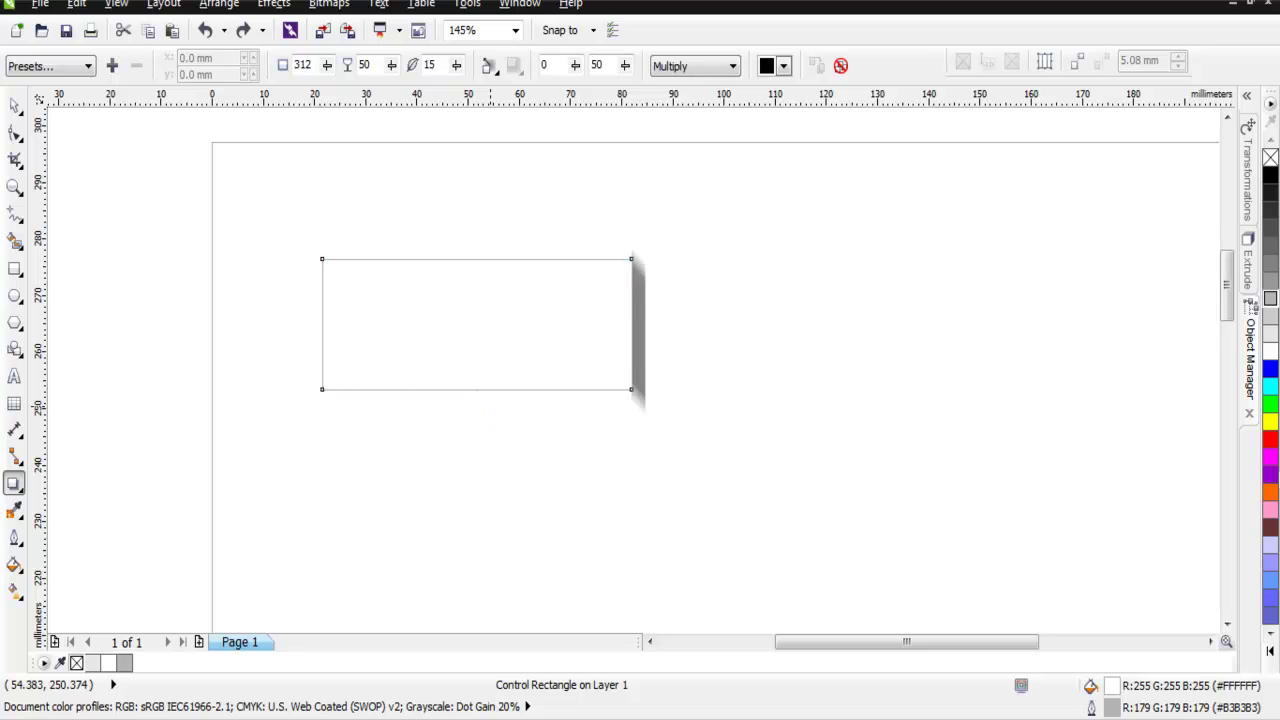
left_click(14, 105)
left_click(278, 184)
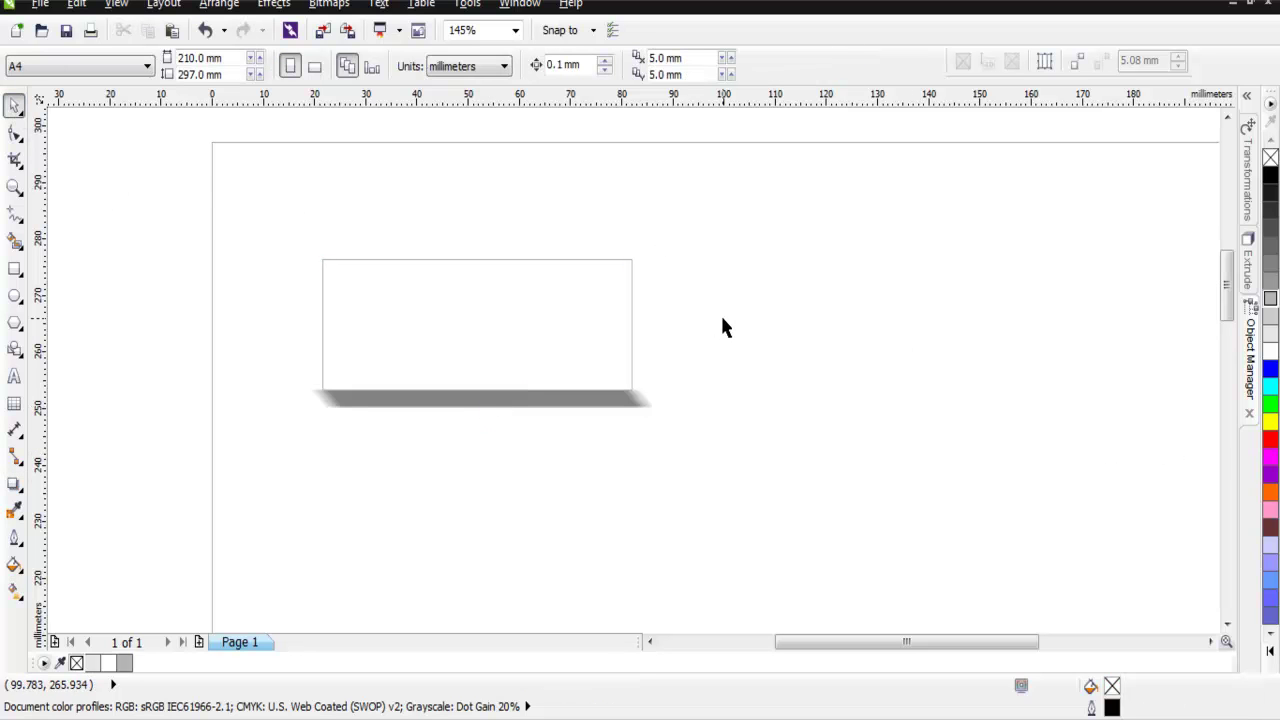
left_click(548, 405)
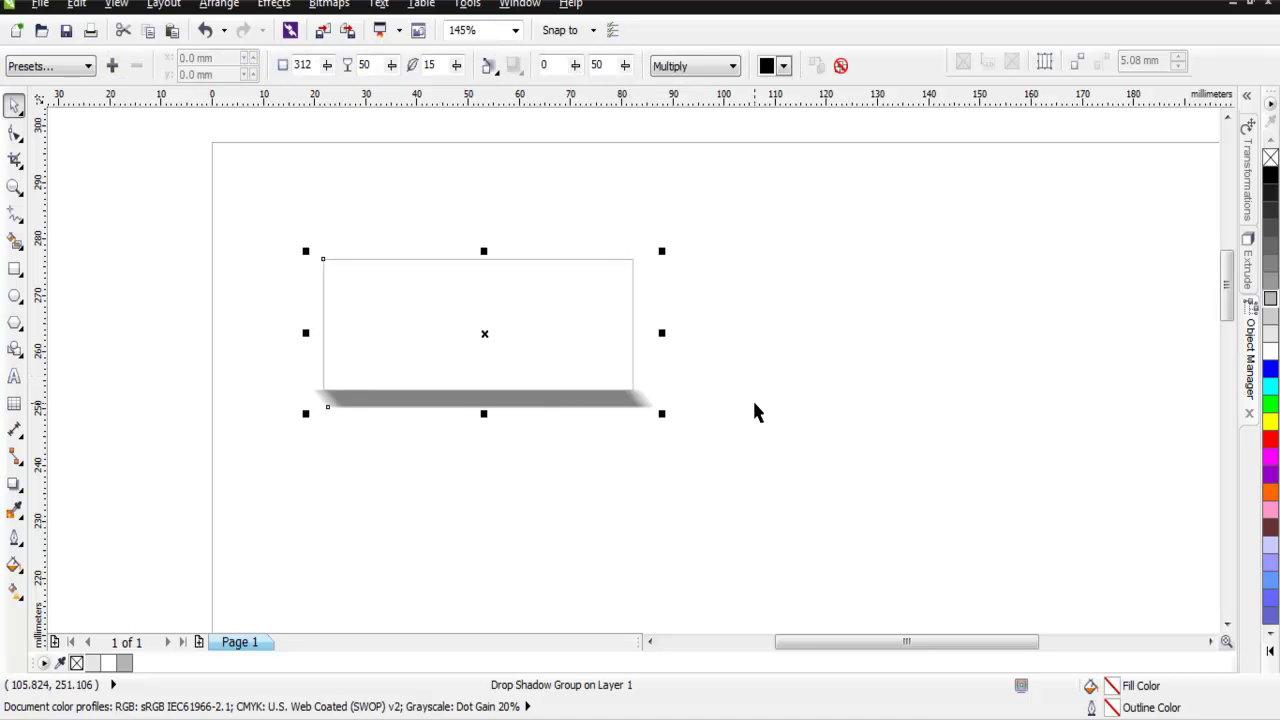
key("Escape")
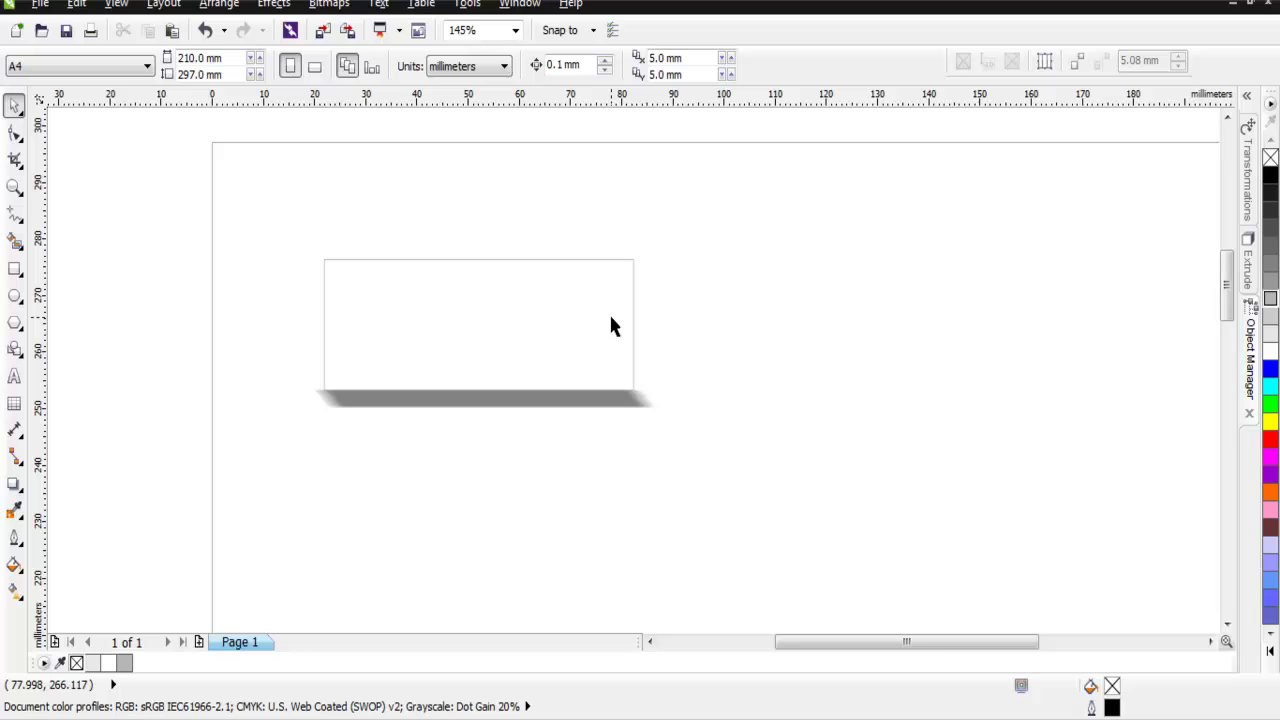
- Draw a paragraph text frame inside the rectangle and type CTRL
left_click(14, 378)
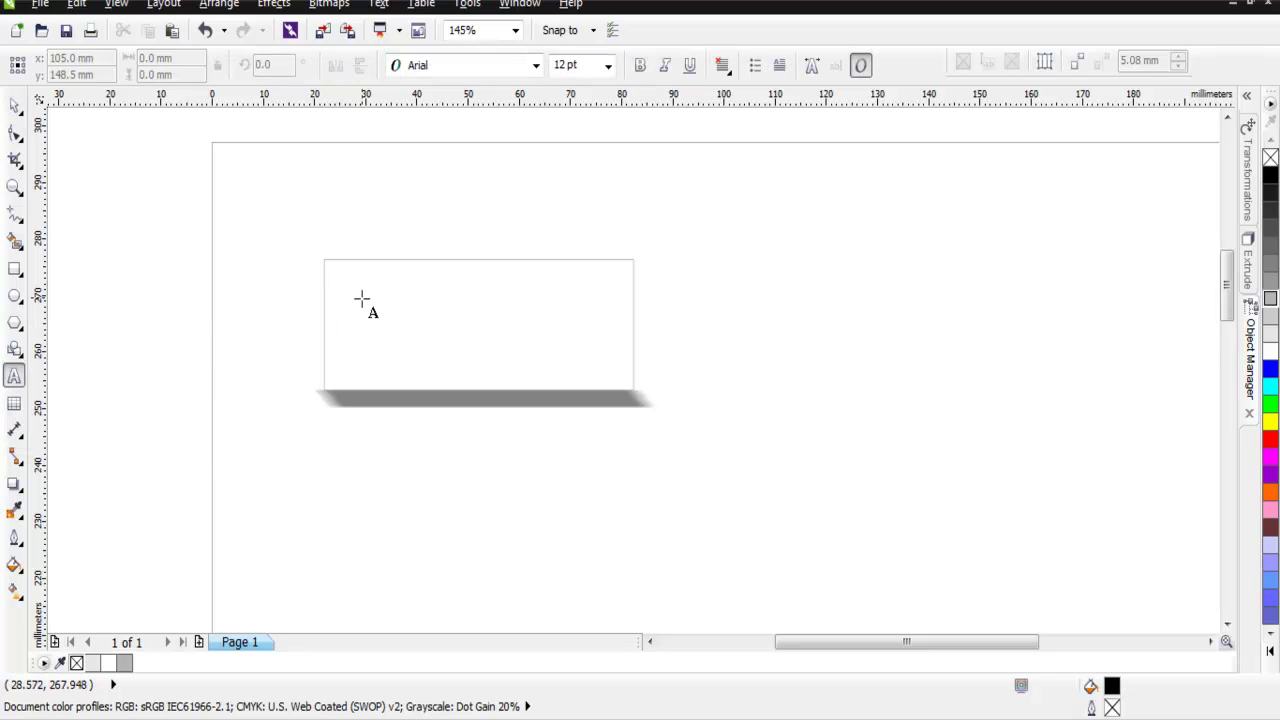
mouse_move(362, 283)
left_mouse_down()
mouse_move(478, 340)
mouse_move(580, 361)
left_mouse_up()
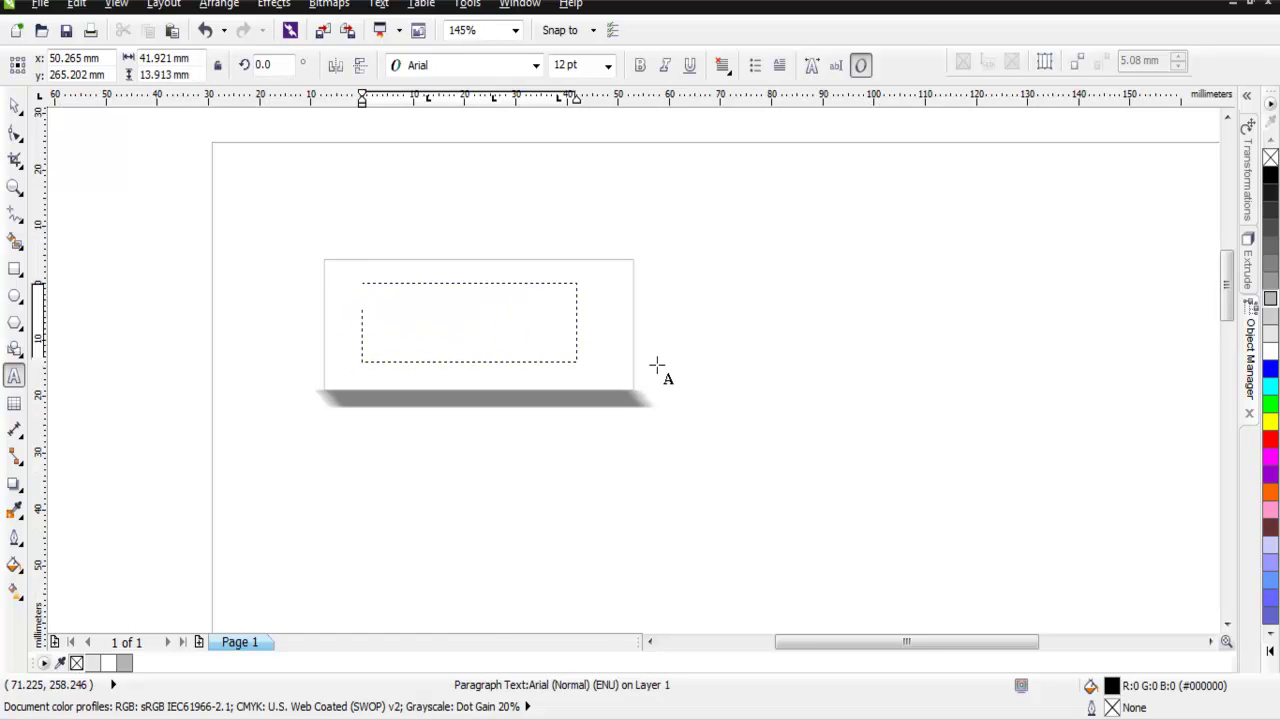
type("CTRL")
key("Escape")
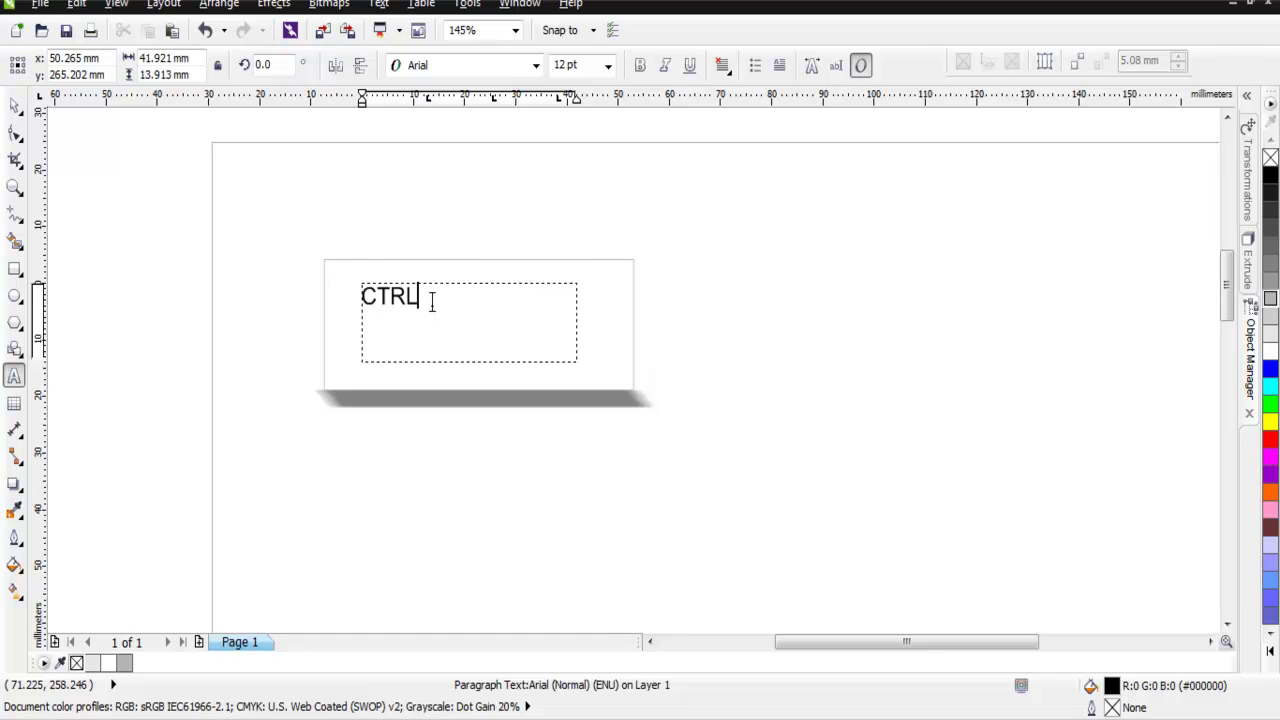
- Resize the CTRL text to 48 pt, then down to 36 pt
left_click_drag(428, 296, 354, 296)
left_click(607, 65)
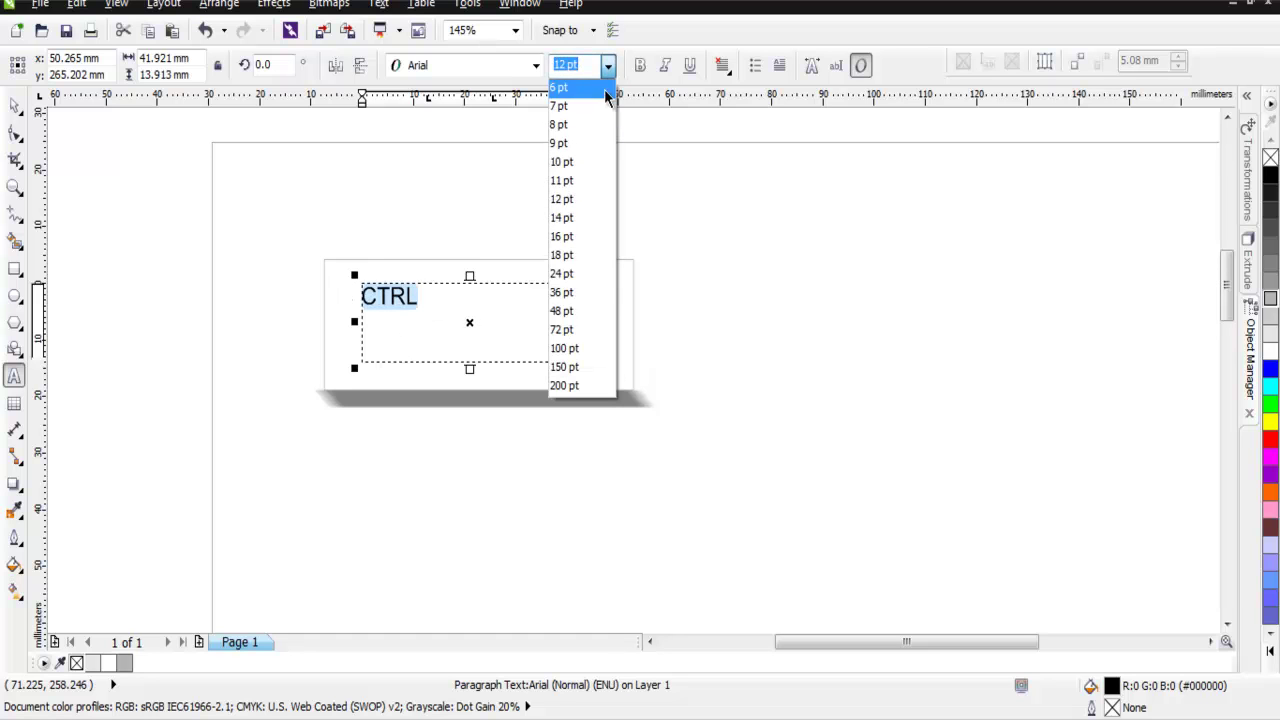
left_click(575, 312)
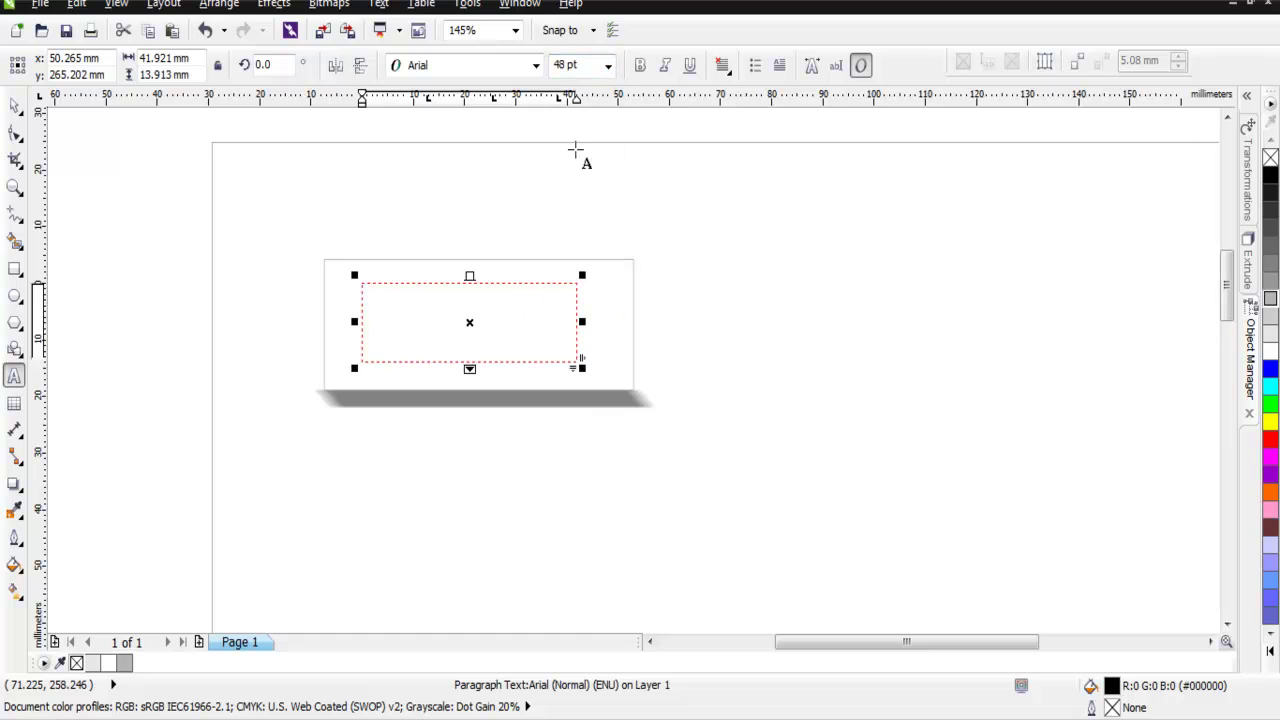
left_click(607, 66)
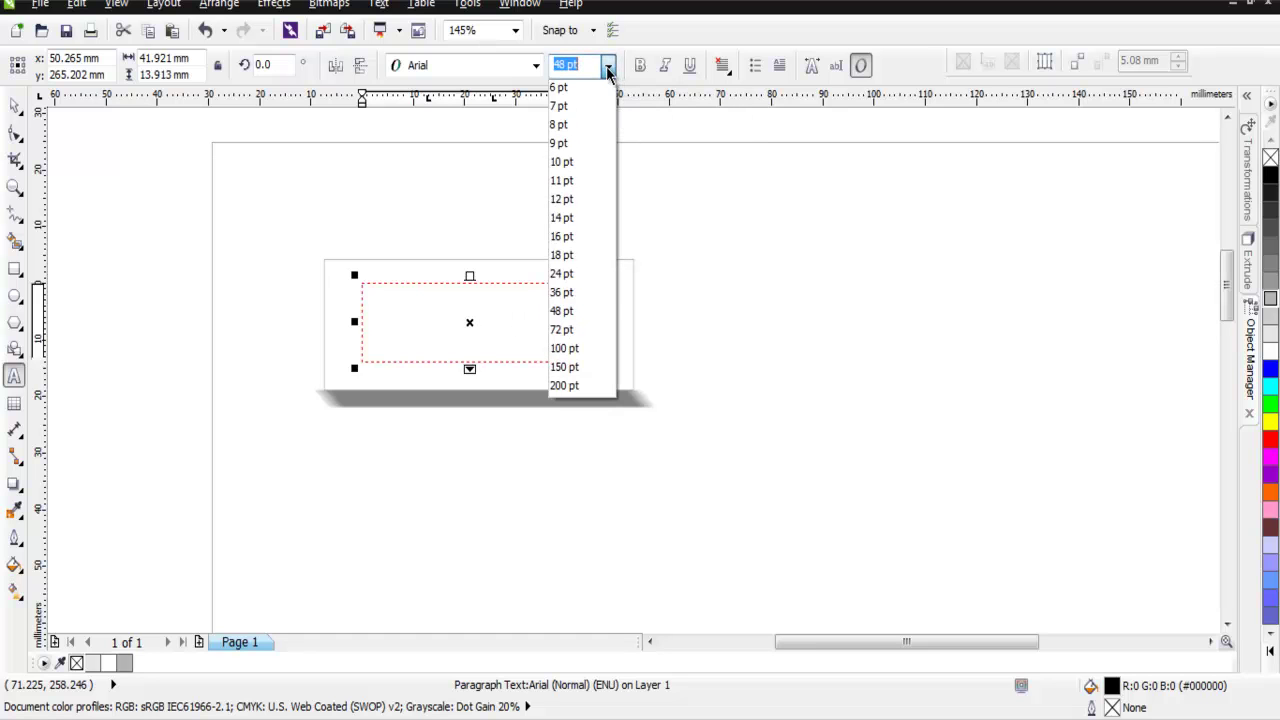
left_click(558, 295)
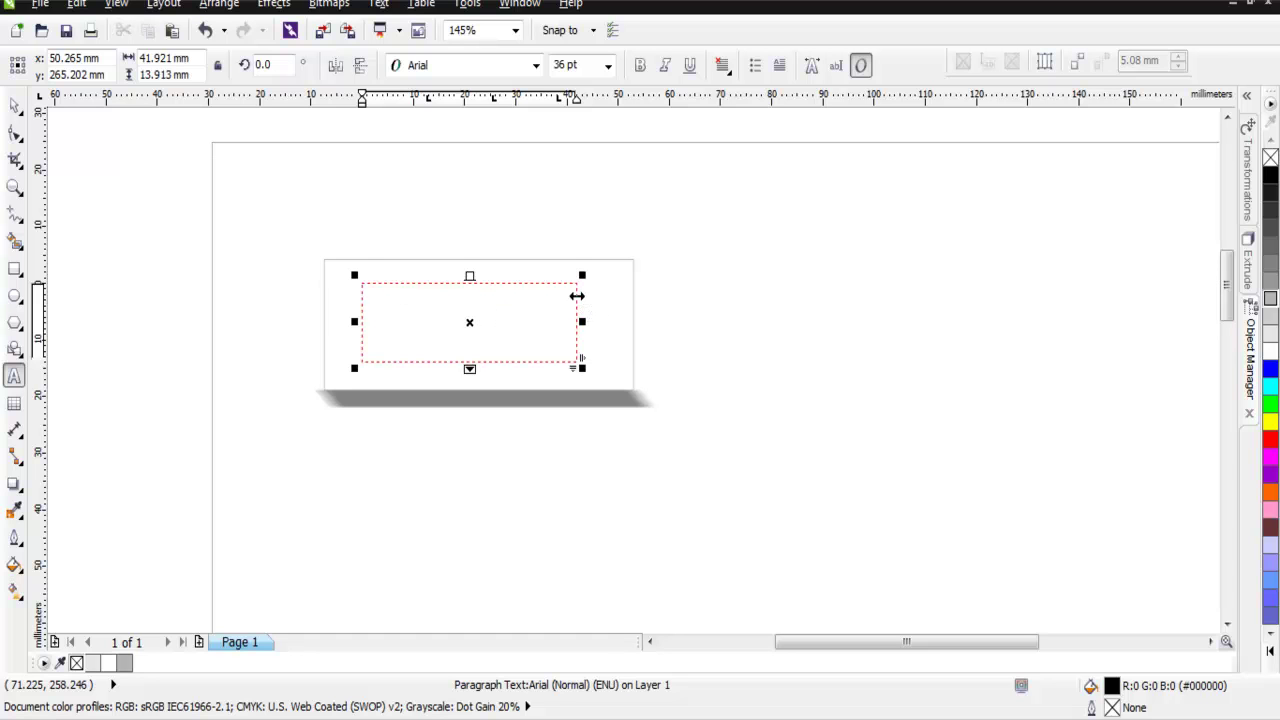
- Select the text frame as an object and give it a black fill
key("ctrl+space")
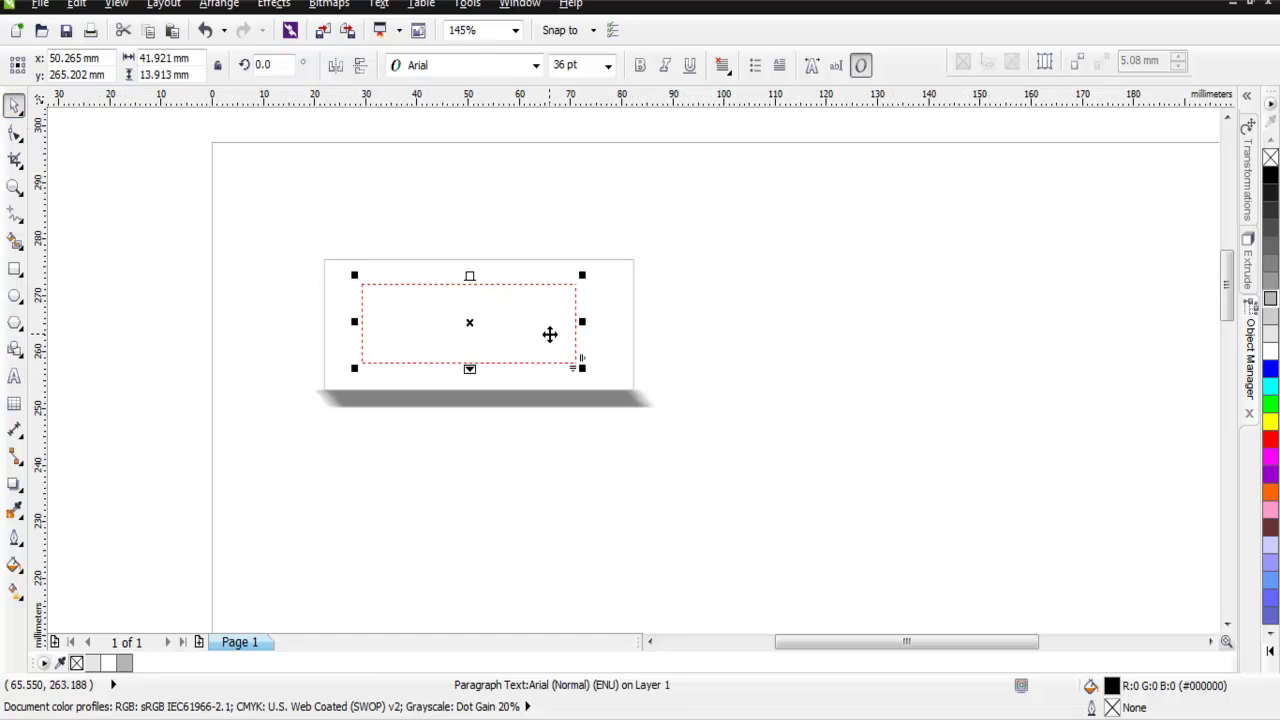
left_click(526, 357)
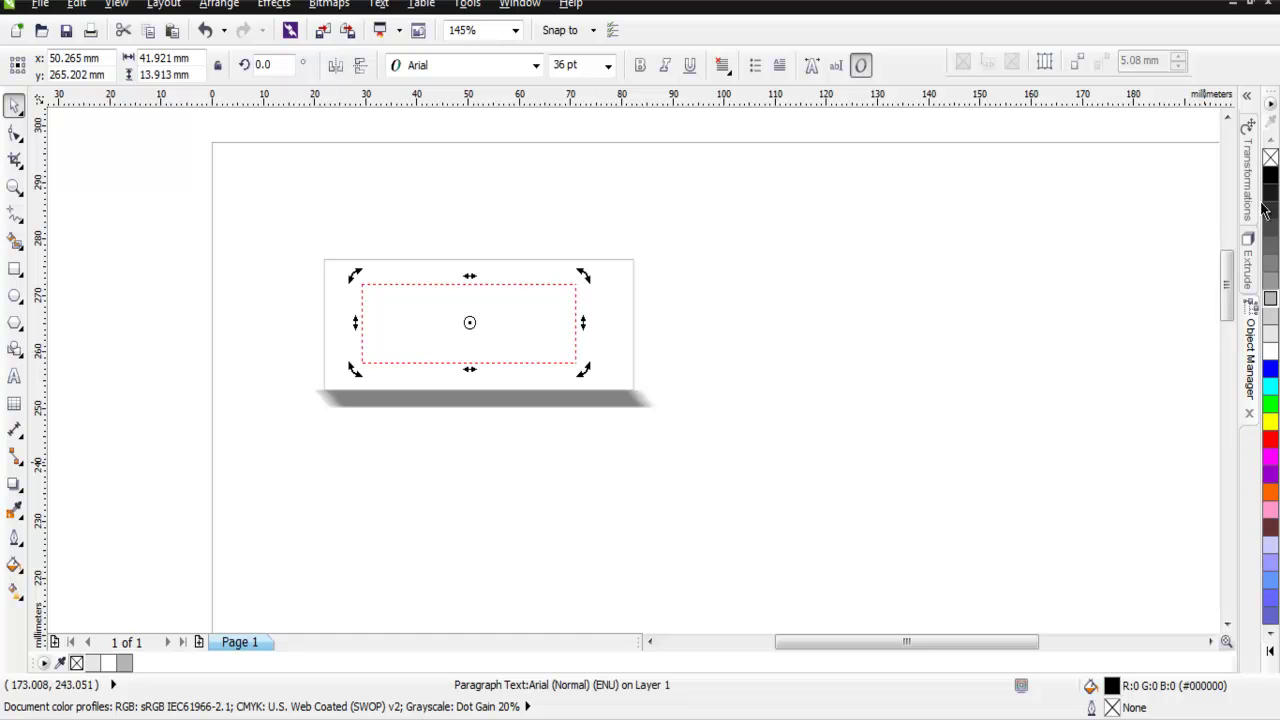
left_click(1270, 180)
- Delete the overflowing text frame and draw a smaller frame containing CTRL
left_click(914, 316)
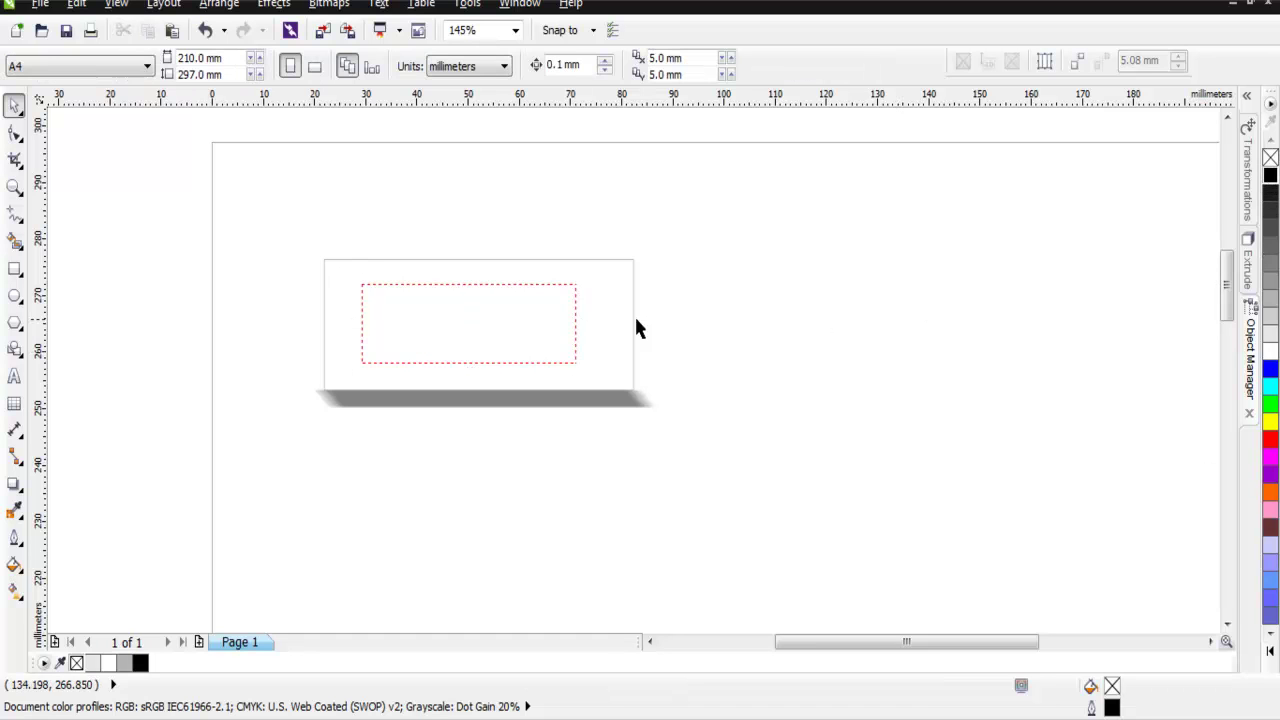
left_click(497, 348)
key("Escape")
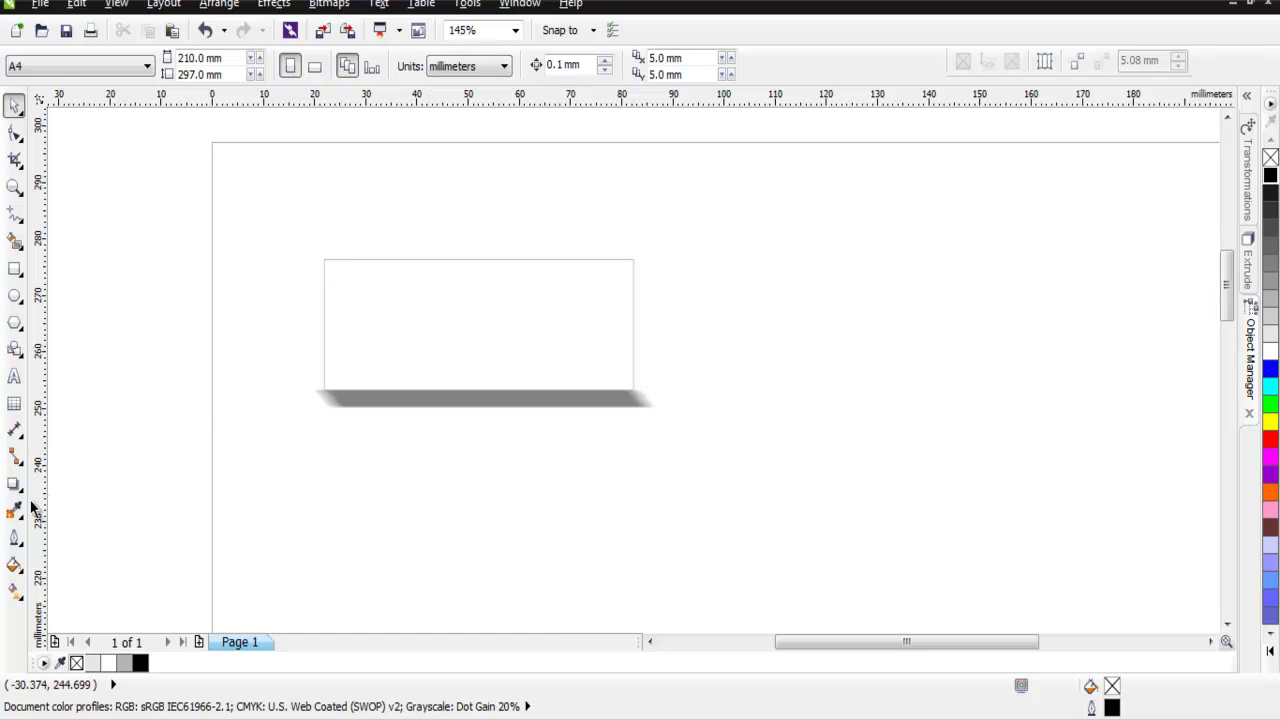
left_click(14, 376)
left_click_drag(380, 290, 483, 343)
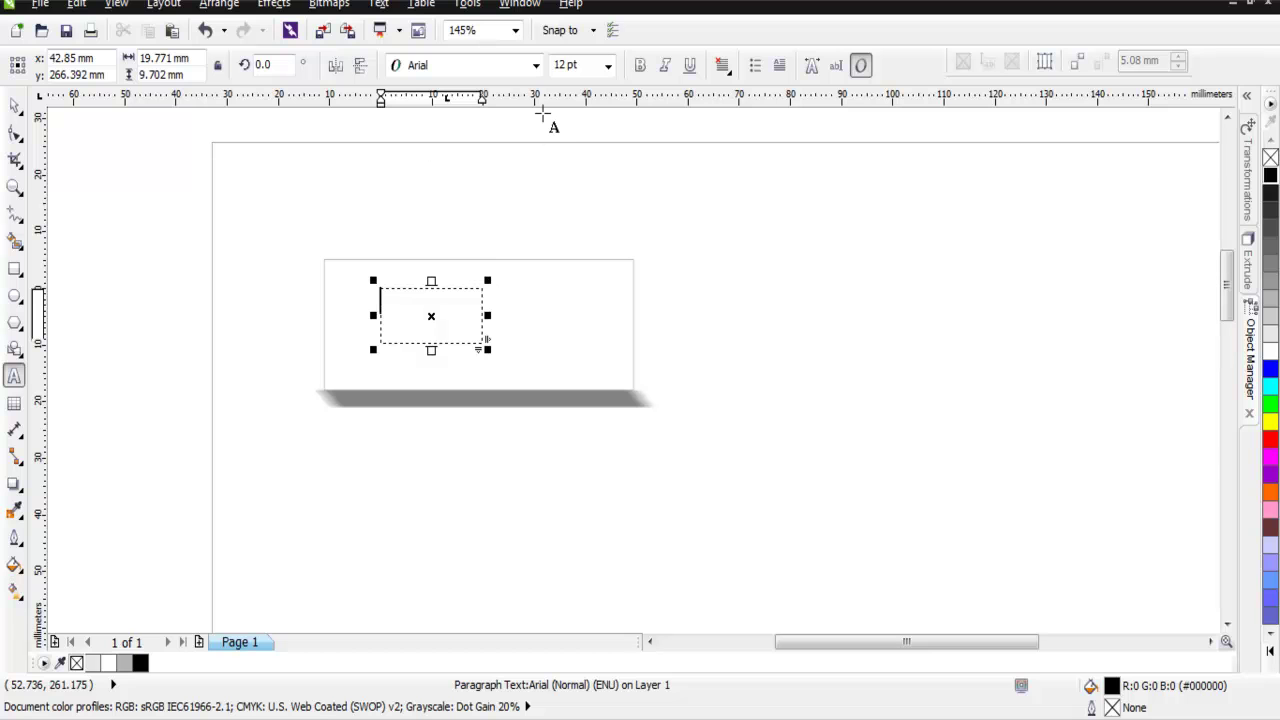
type("CTRL")
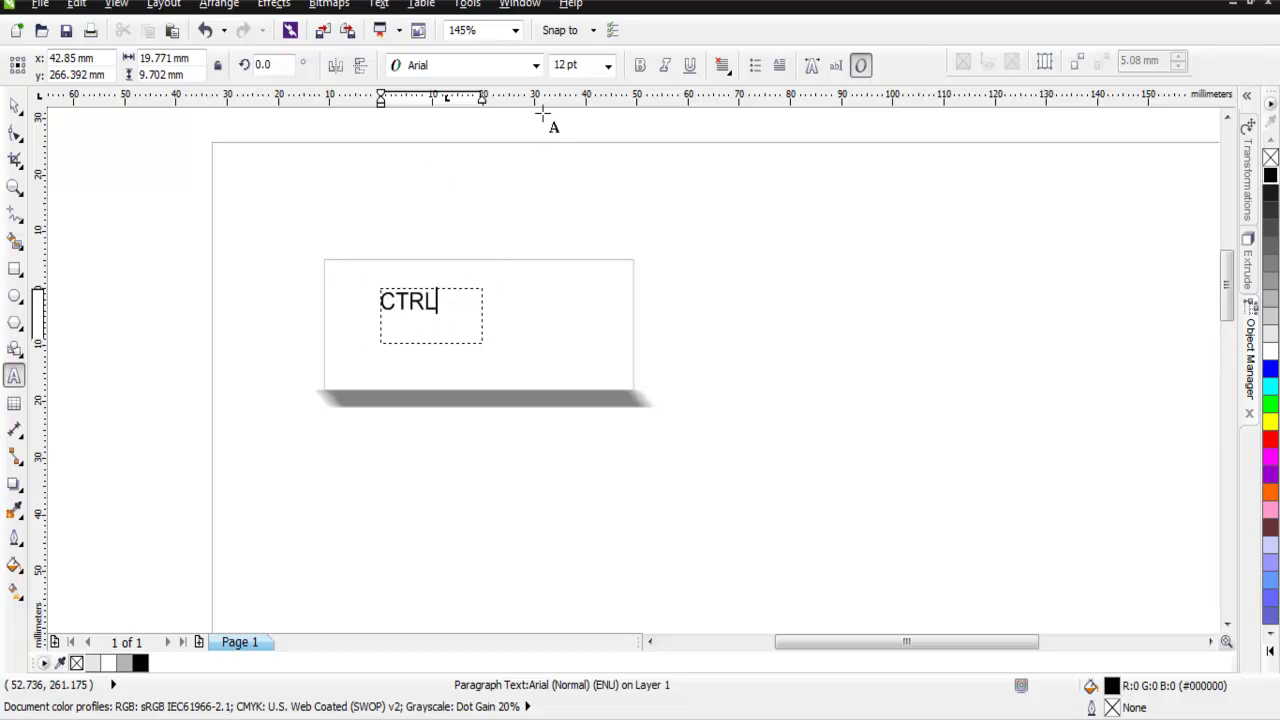
- Set CTRL to 24 pt and widen its text frame so the word fits on one line
left_click(429, 309)
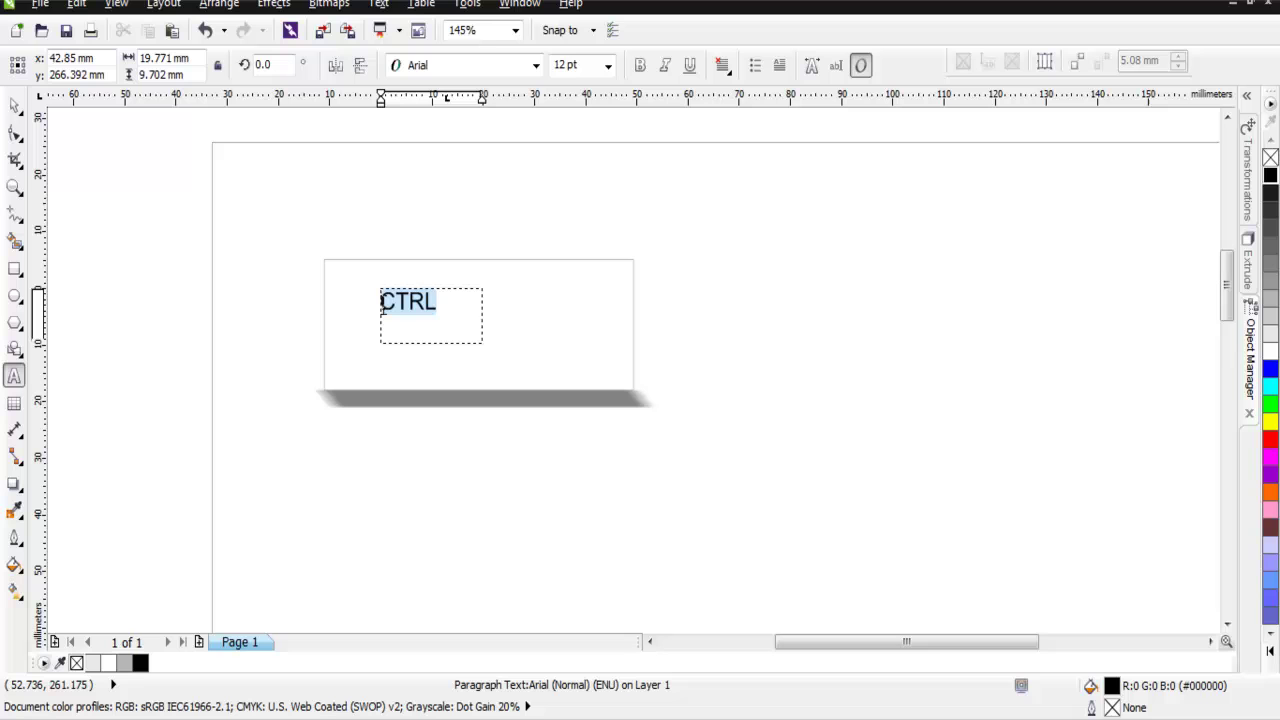
left_click(607, 65)
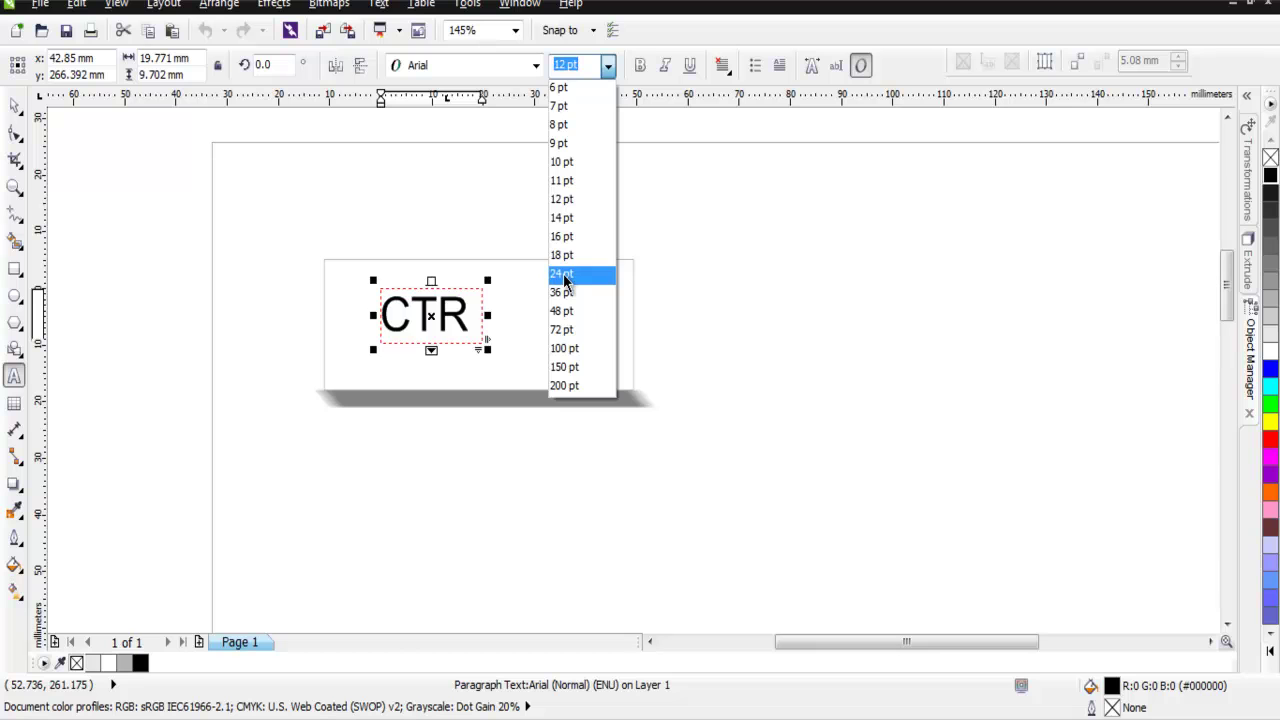
left_click(564, 276)
left_click_drag(484, 348, 576, 357)
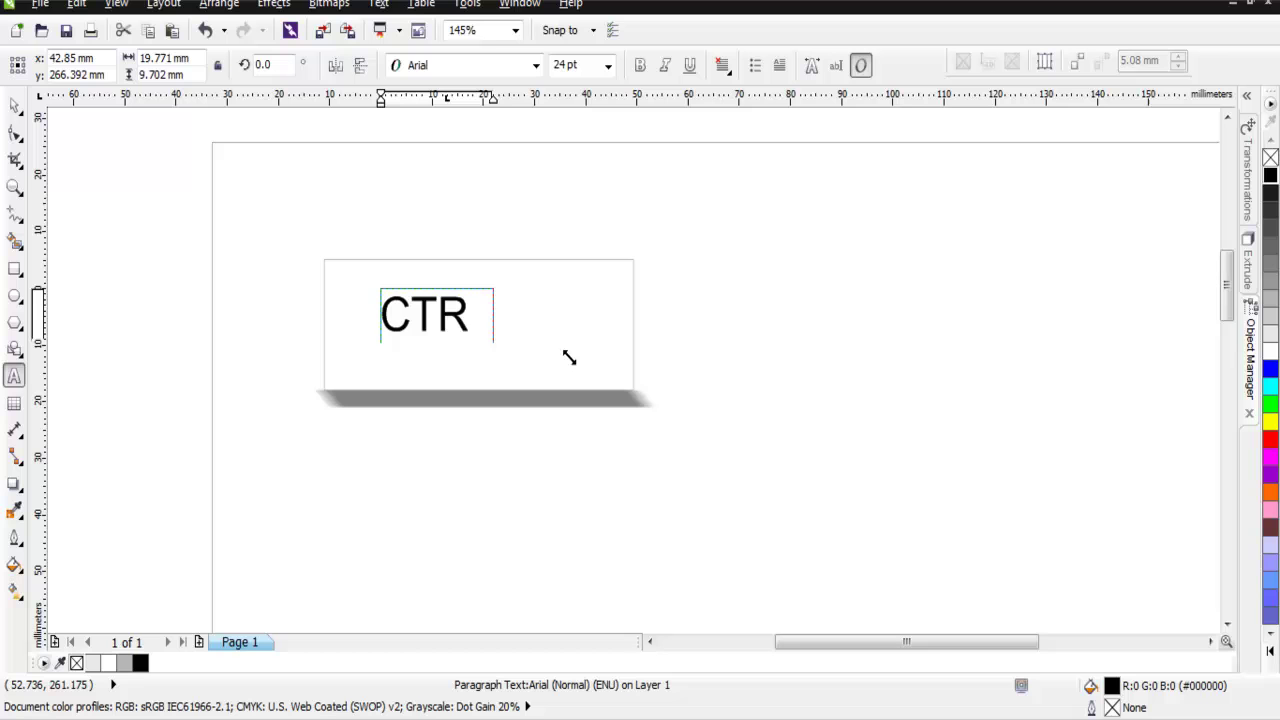
left_click_drag(497, 318, 543, 320)
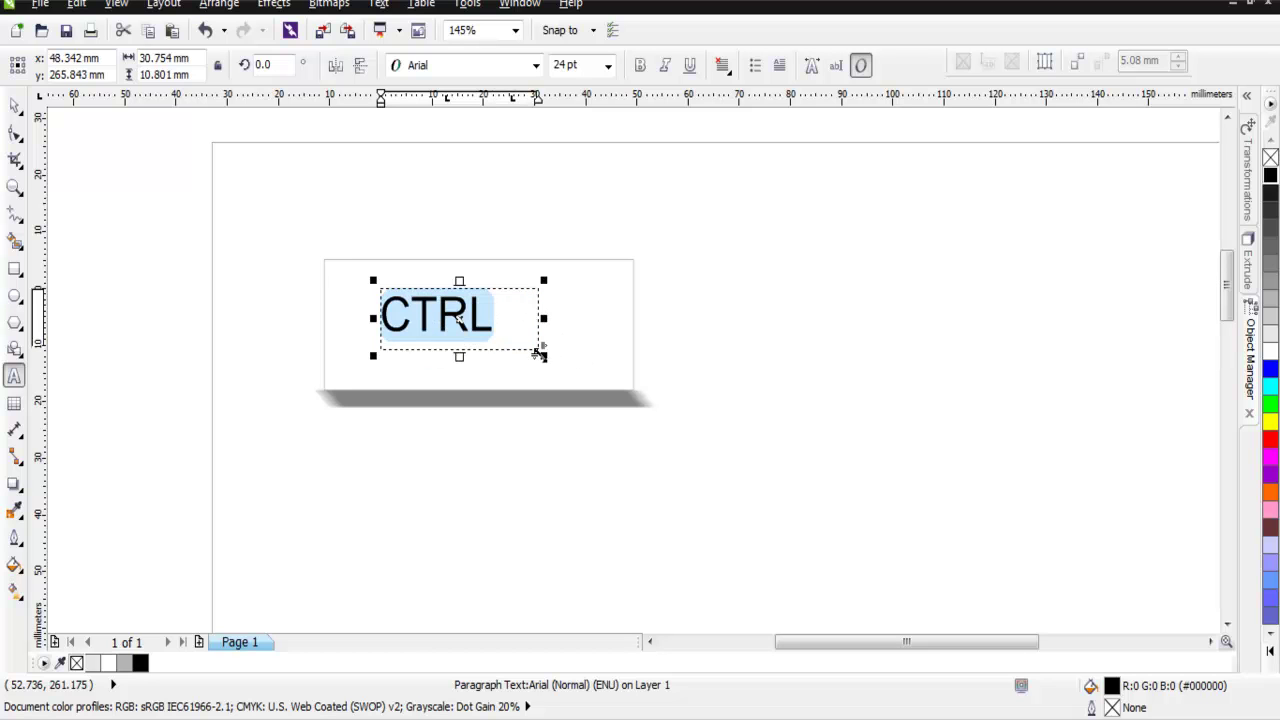
left_click_drag(540, 354, 573, 378)
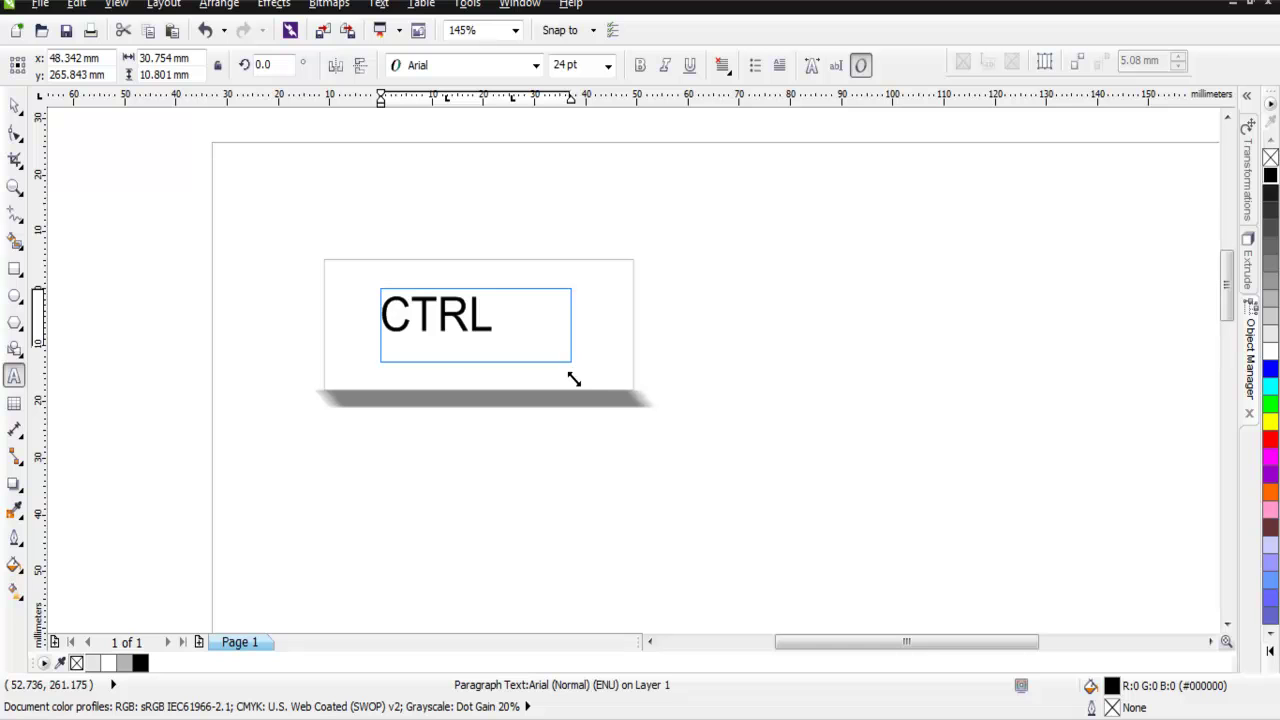
- Try setting CTRL to 36 pt, undoing it when the text disappears
left_click(607, 66)
left_click(493, 327)
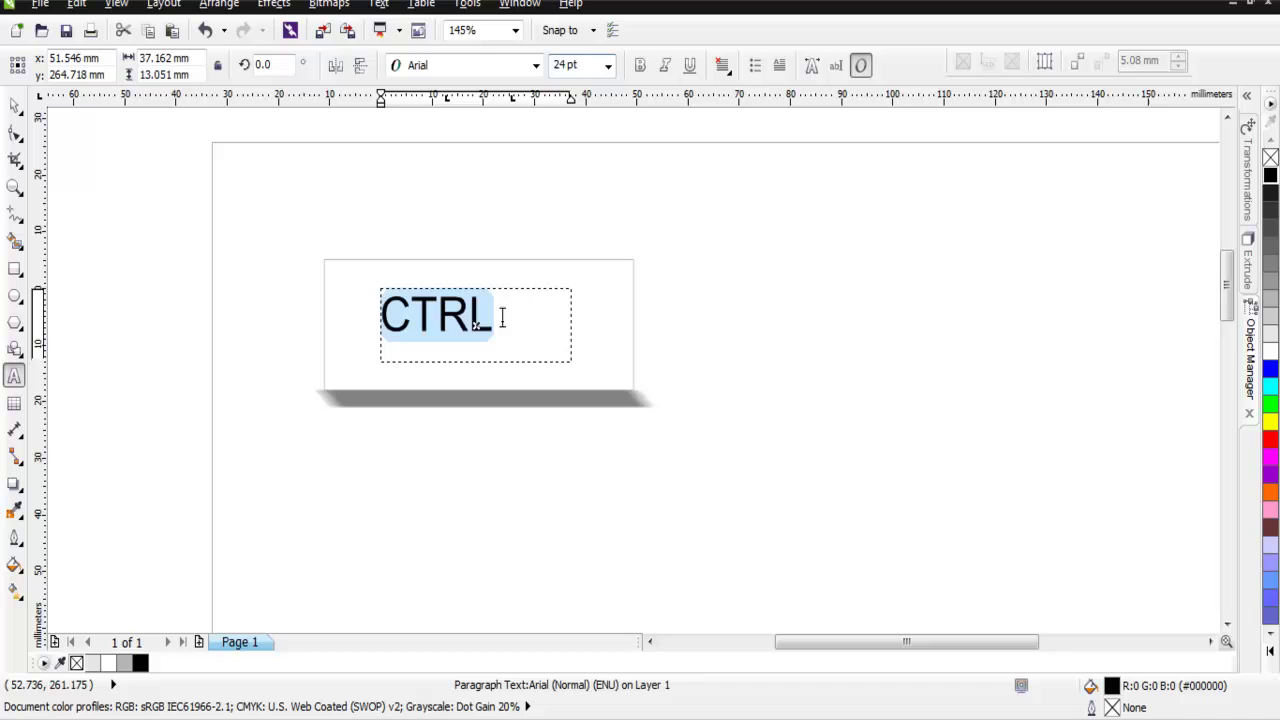
left_click(500, 318)
left_click_drag(502, 318, 380, 318)
left_click(607, 66)
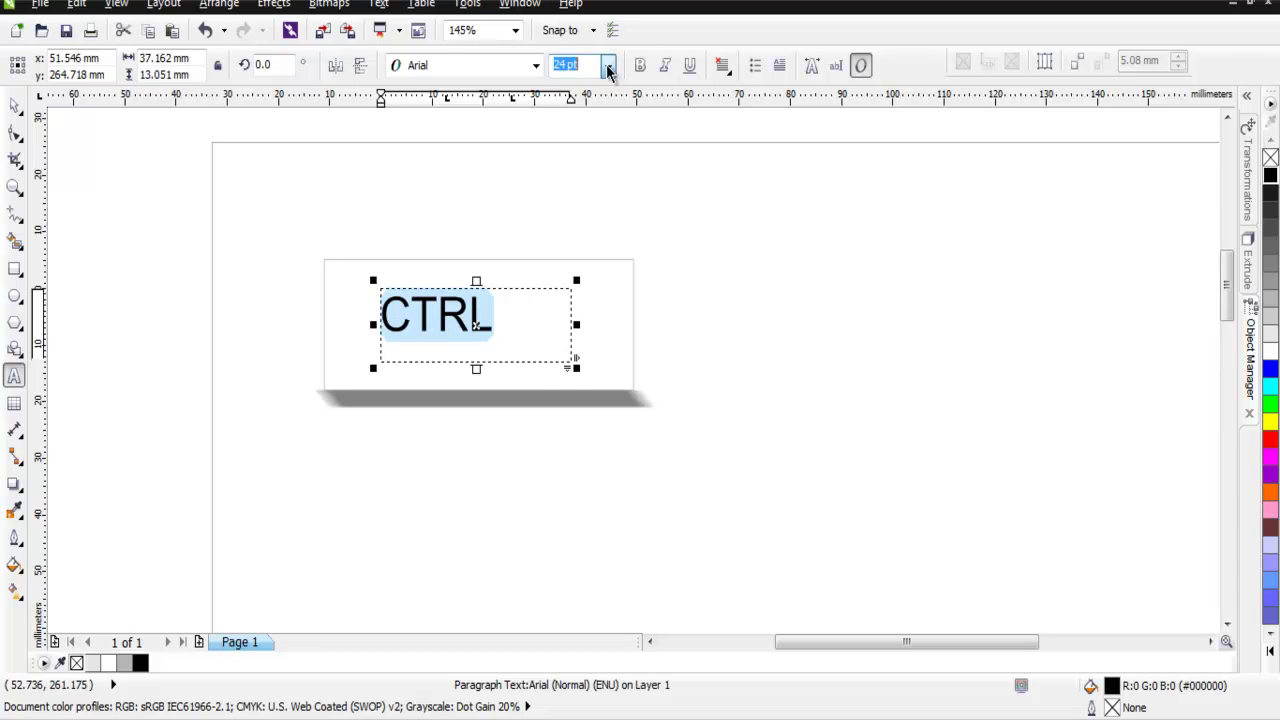
left_click(562, 293)
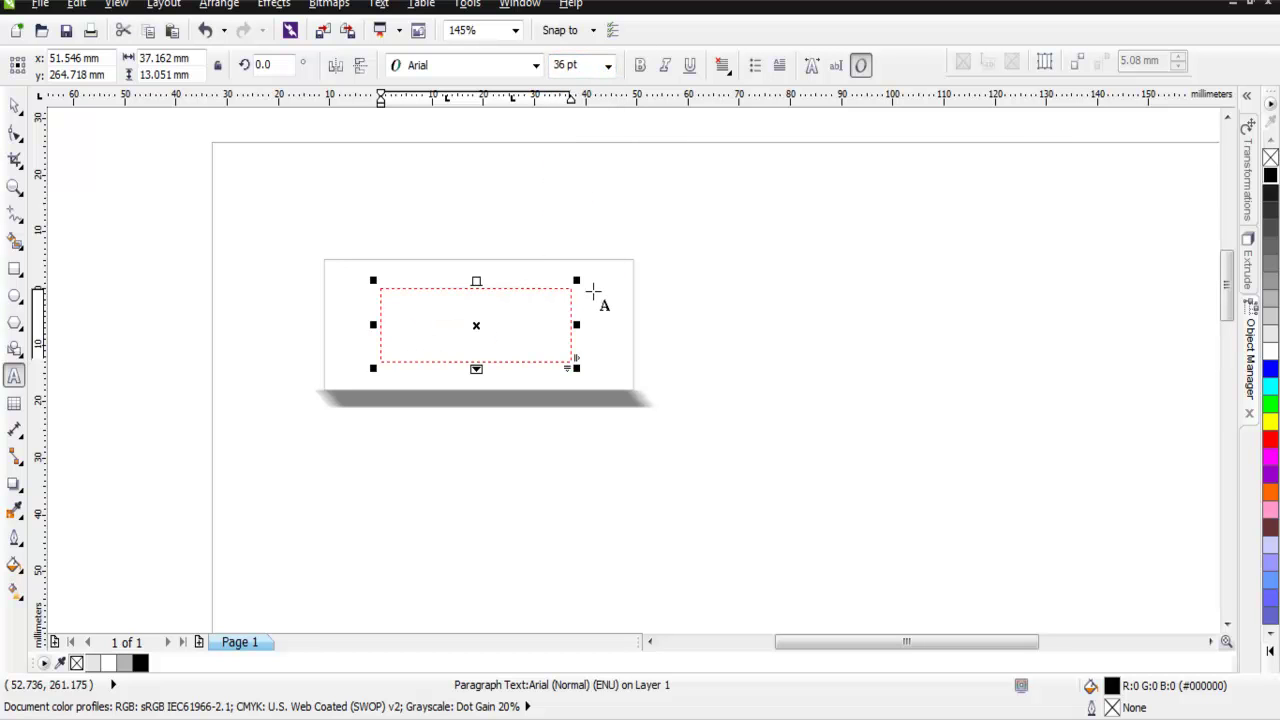
key("ctrl+z")
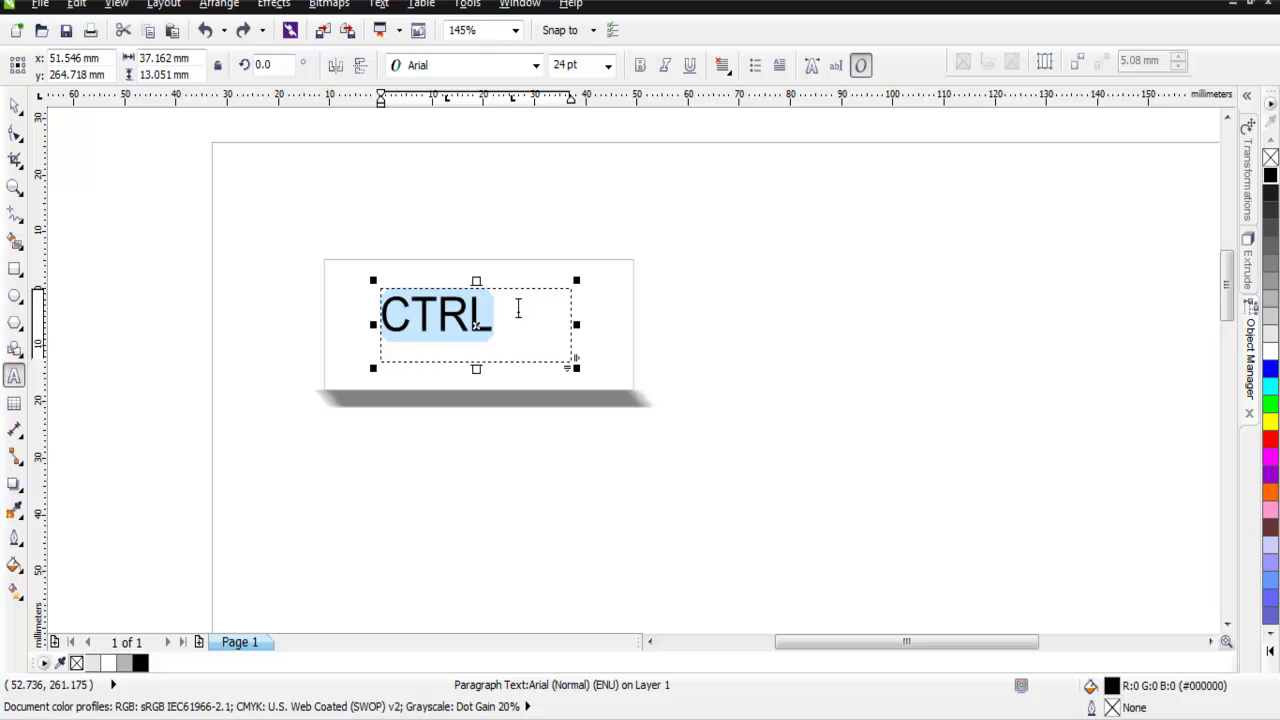
- Enlarge the text frame and set CTRL to 36 pt so it shows fully
left_click_drag(575, 370, 612, 405)
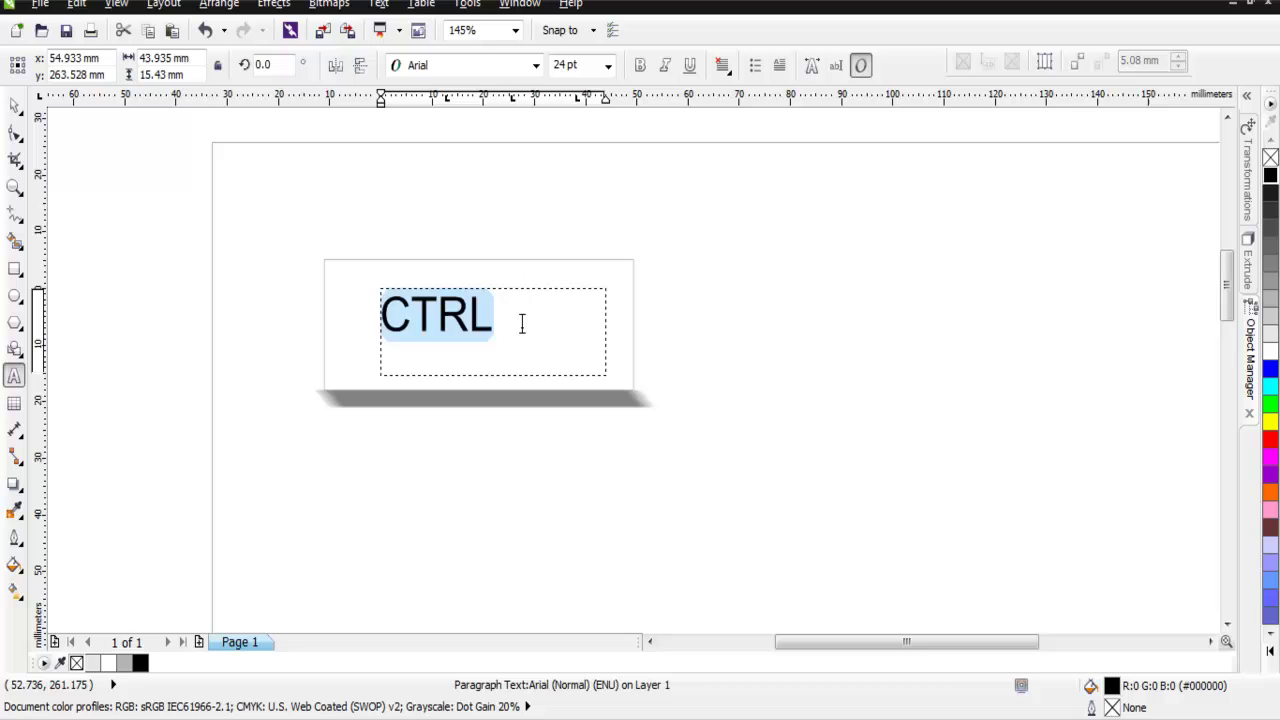
left_click_drag(508, 320, 385, 318)
left_click(607, 65)
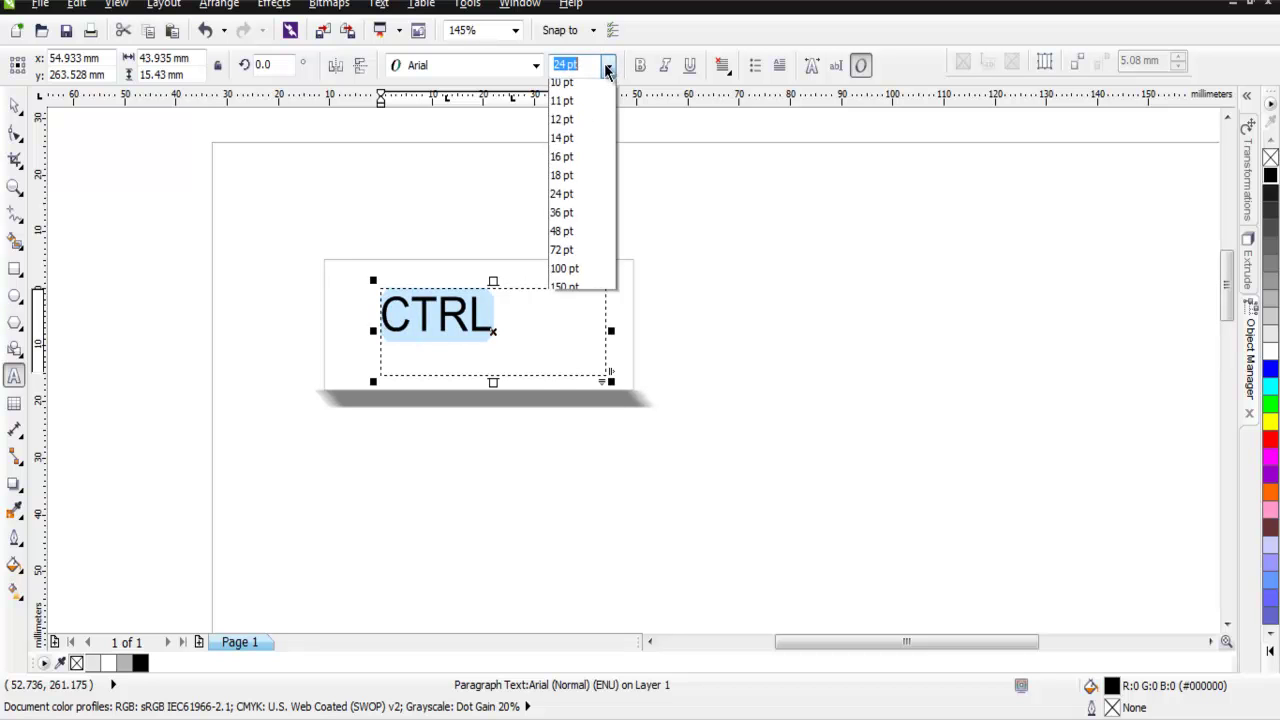
left_click(562, 298)
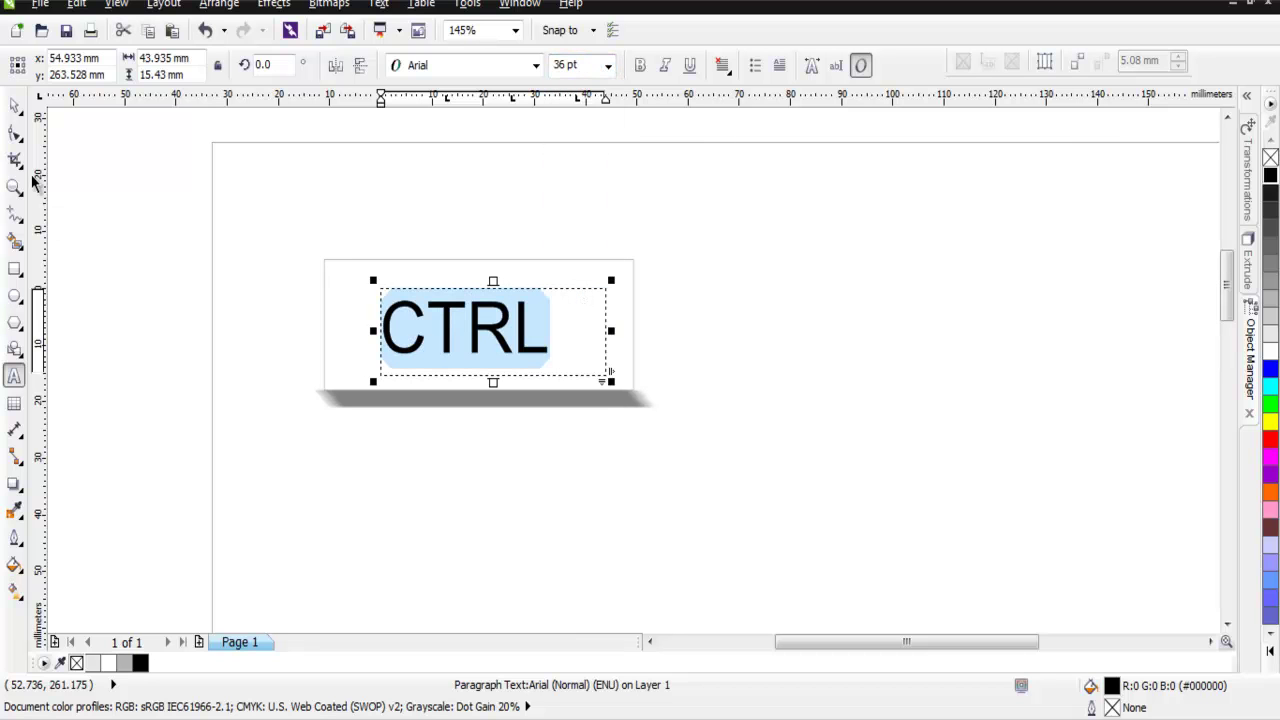
left_click(14, 105)
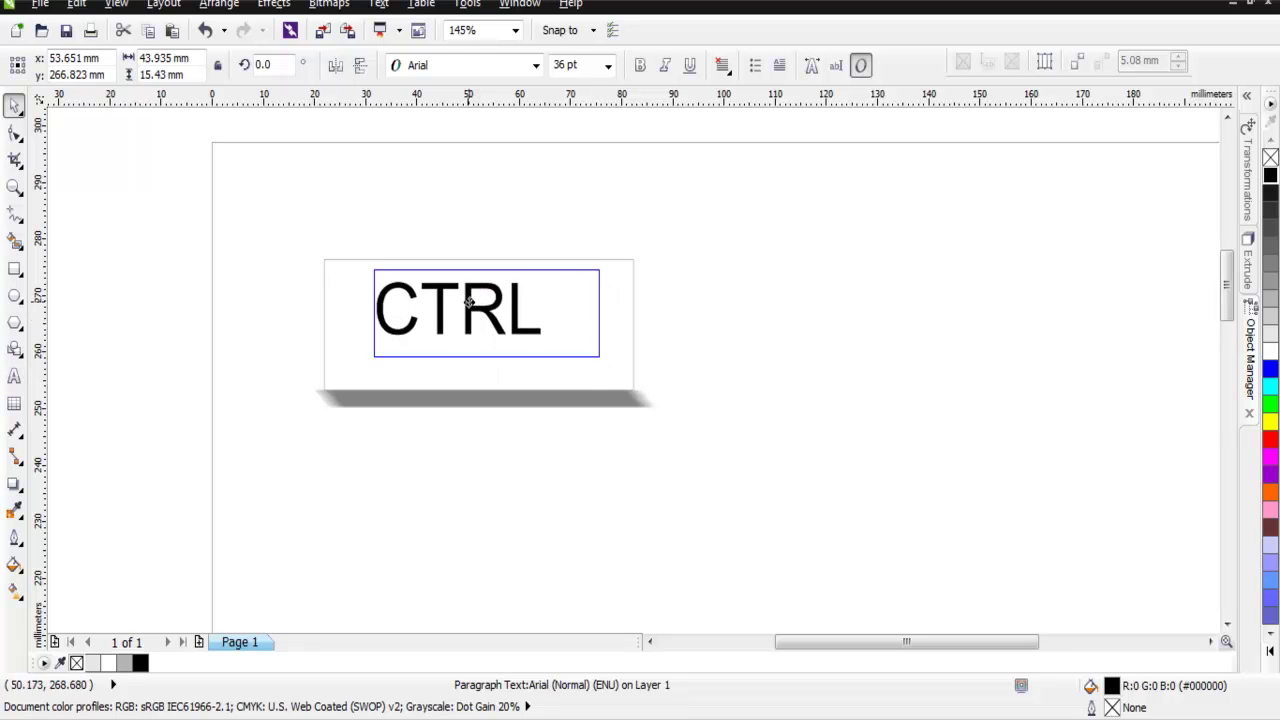
left_click_drag(468, 302, 480, 313)
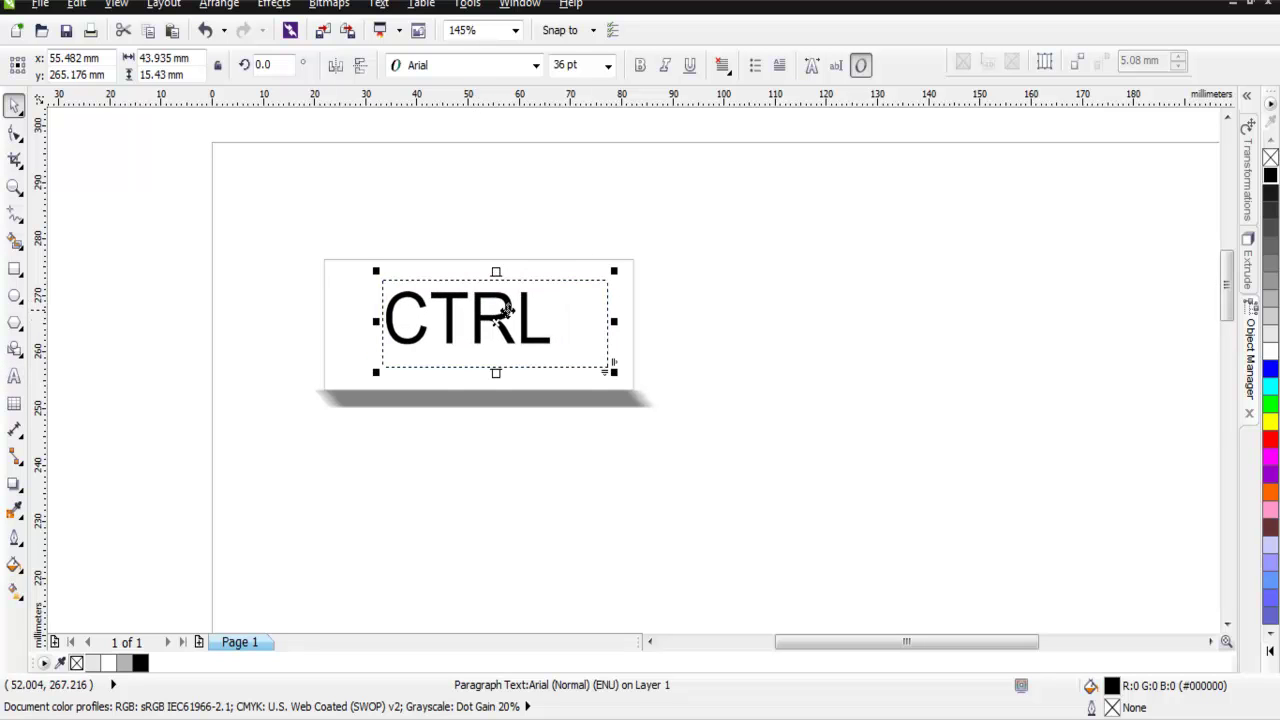
left_click(698, 308)
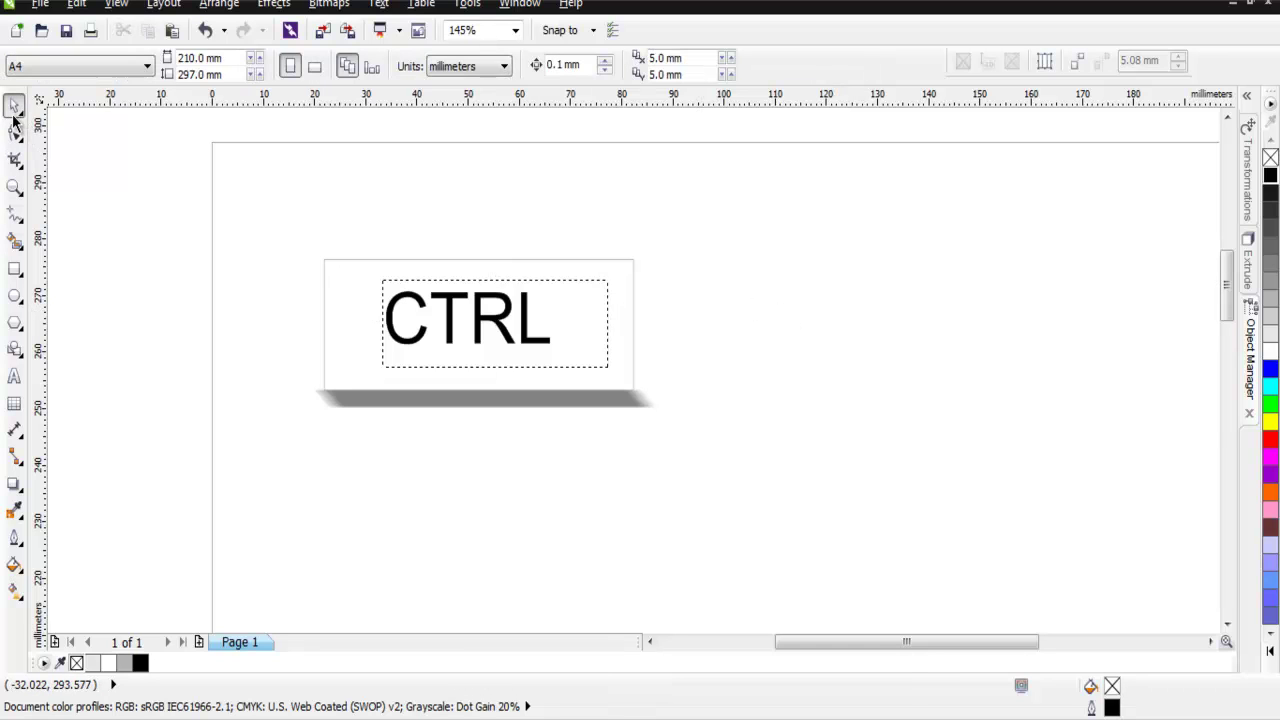
left_click(14, 186)
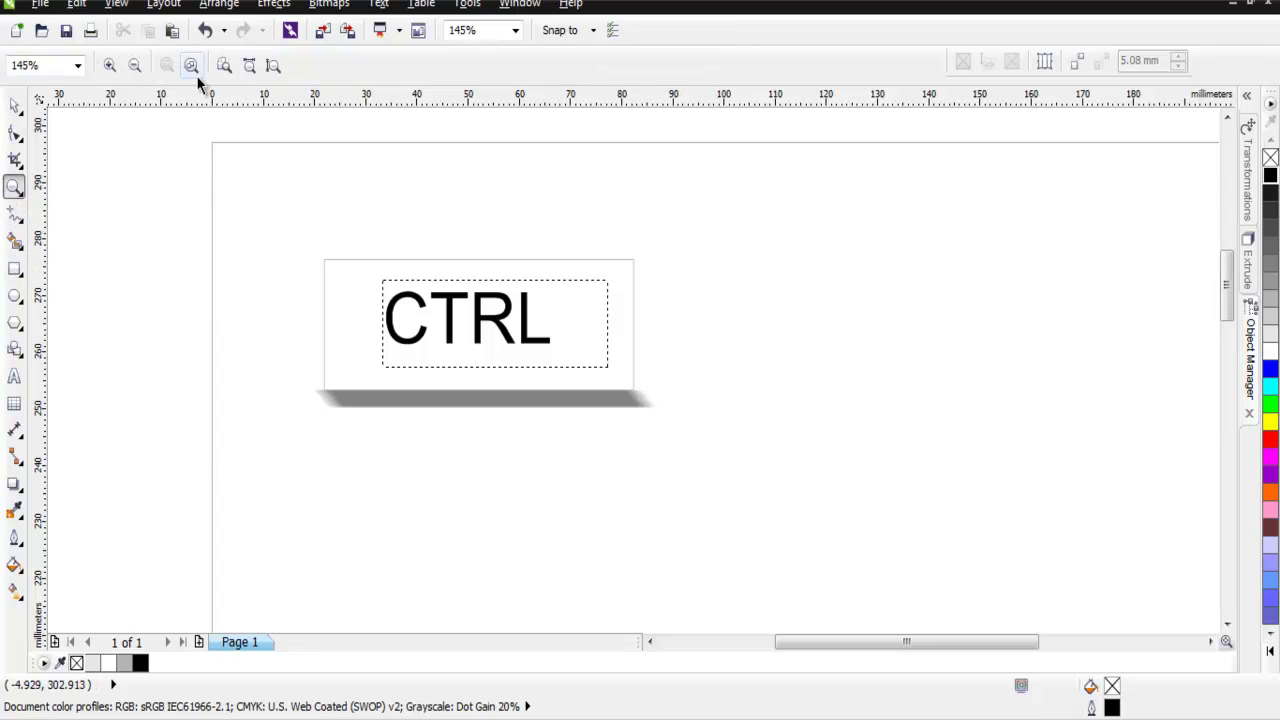
left_click(138, 66)
left_click(194, 224)
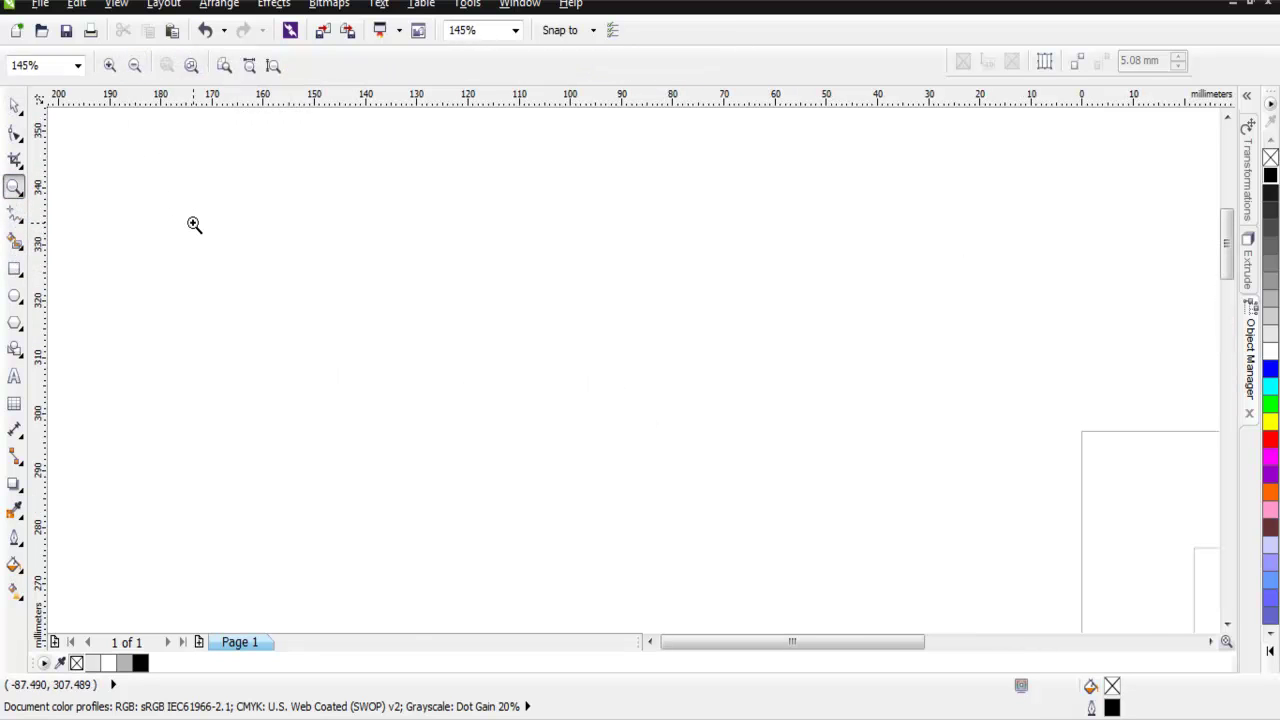
left_click_drag(866, 644, 984, 651)
mouse_move(1224, 245)
left_mouse_down()
mouse_move(1232, 300)
mouse_move(1230, 285)
left_mouse_up()
left_click(14, 104)
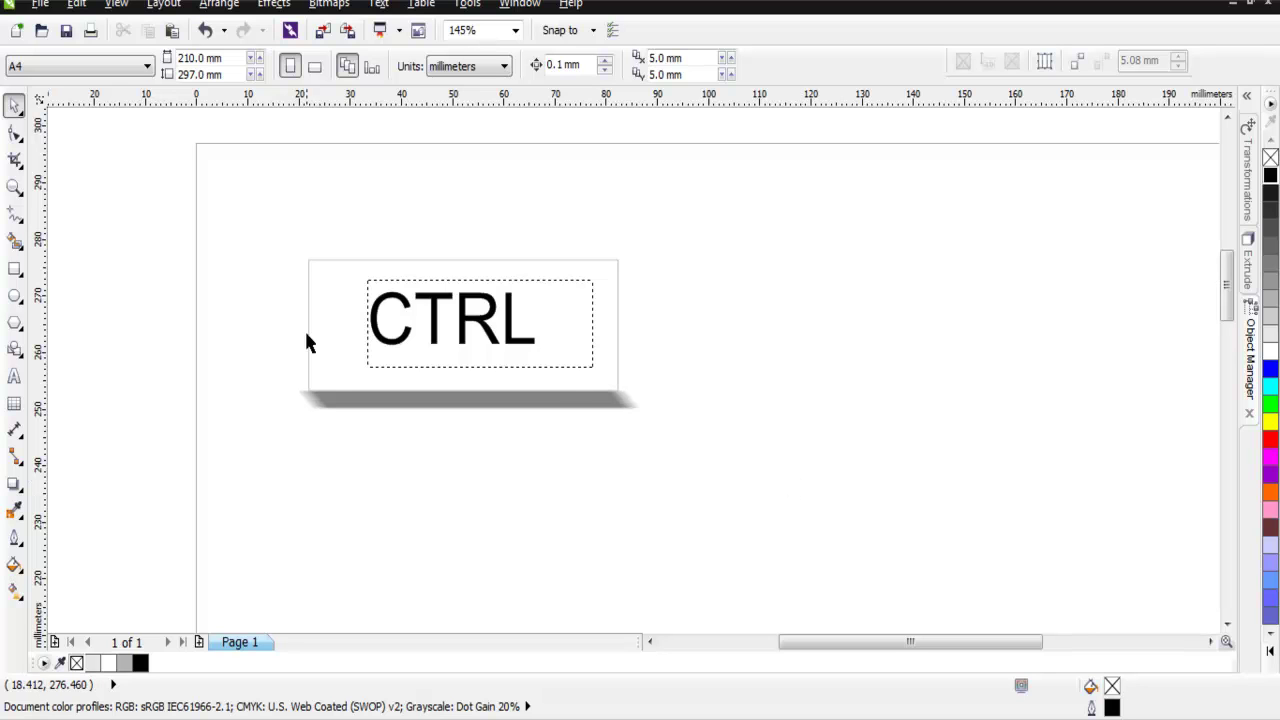
- Change the key rectangle's outline to a darker medium grey from the palette
left_click(306, 372)
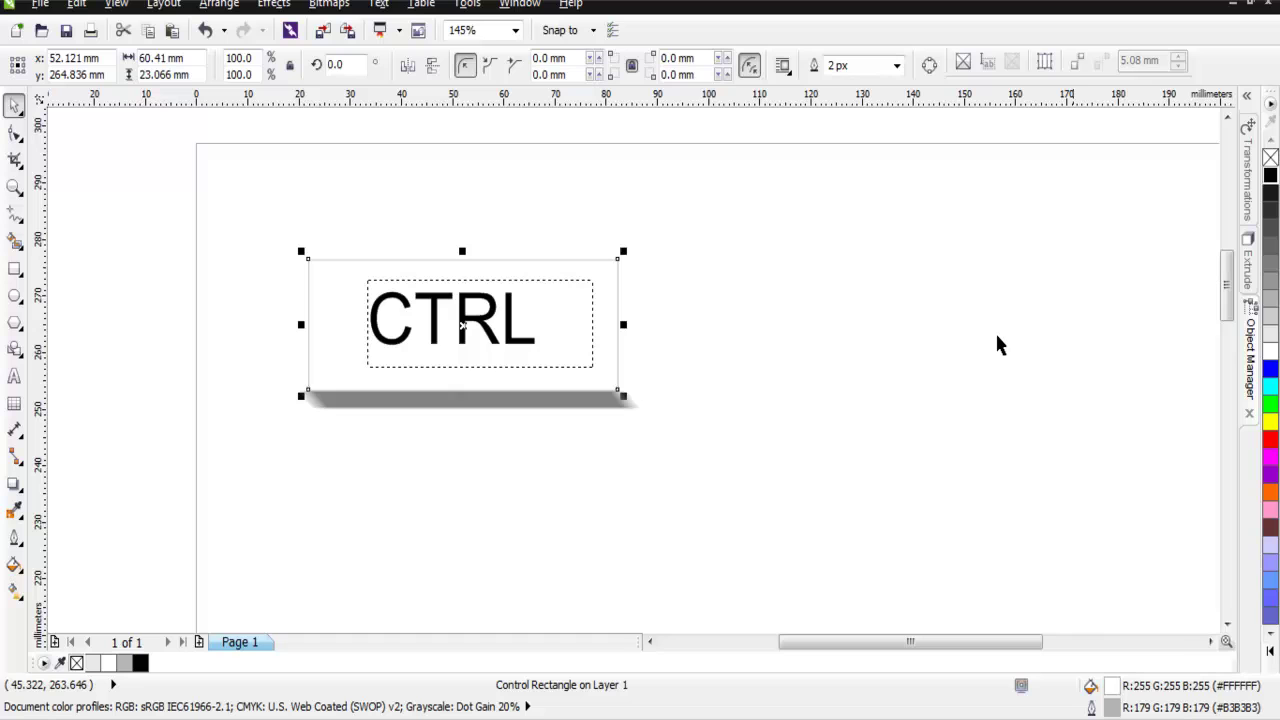
right_click(1272, 284)
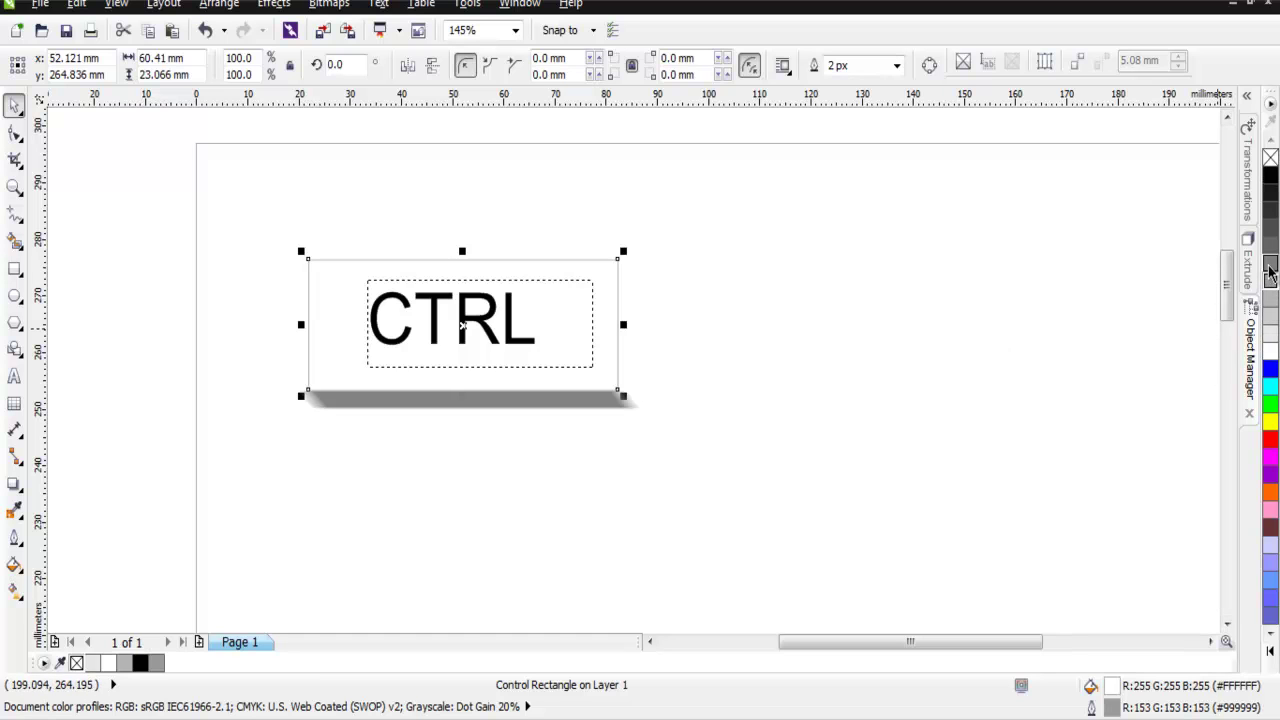
right_click(1271, 232)
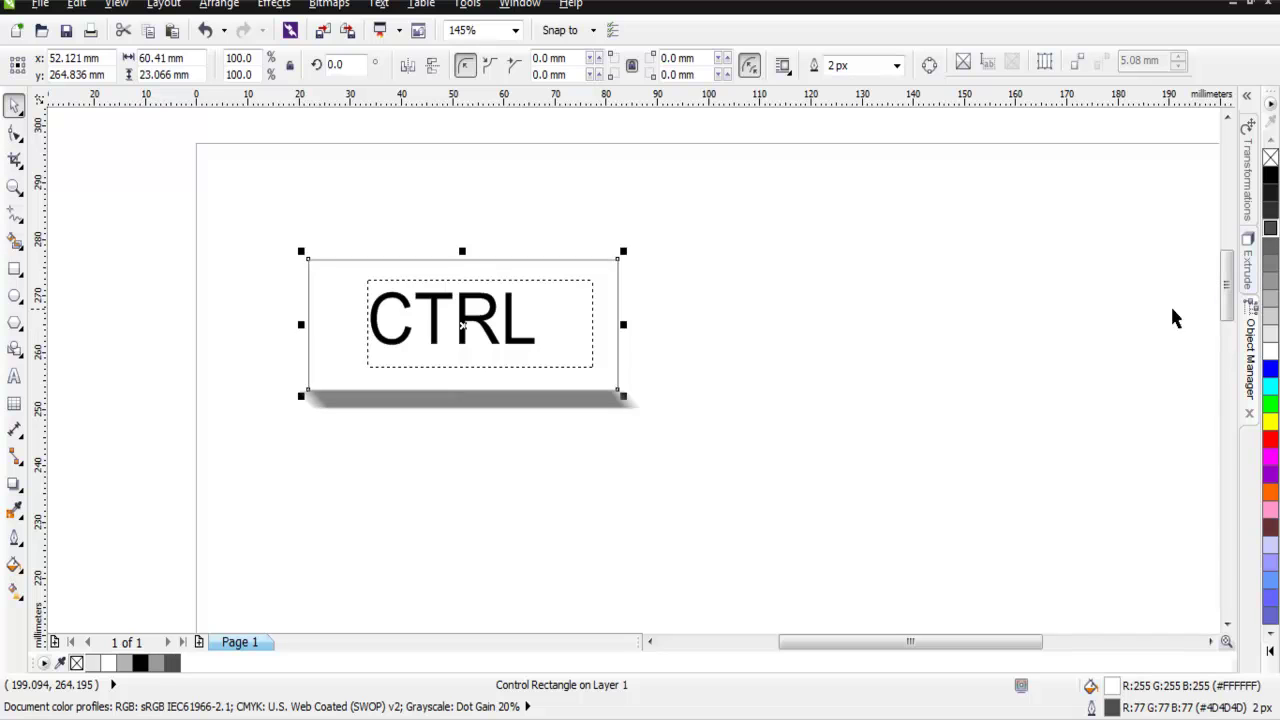
left_click(1176, 440)
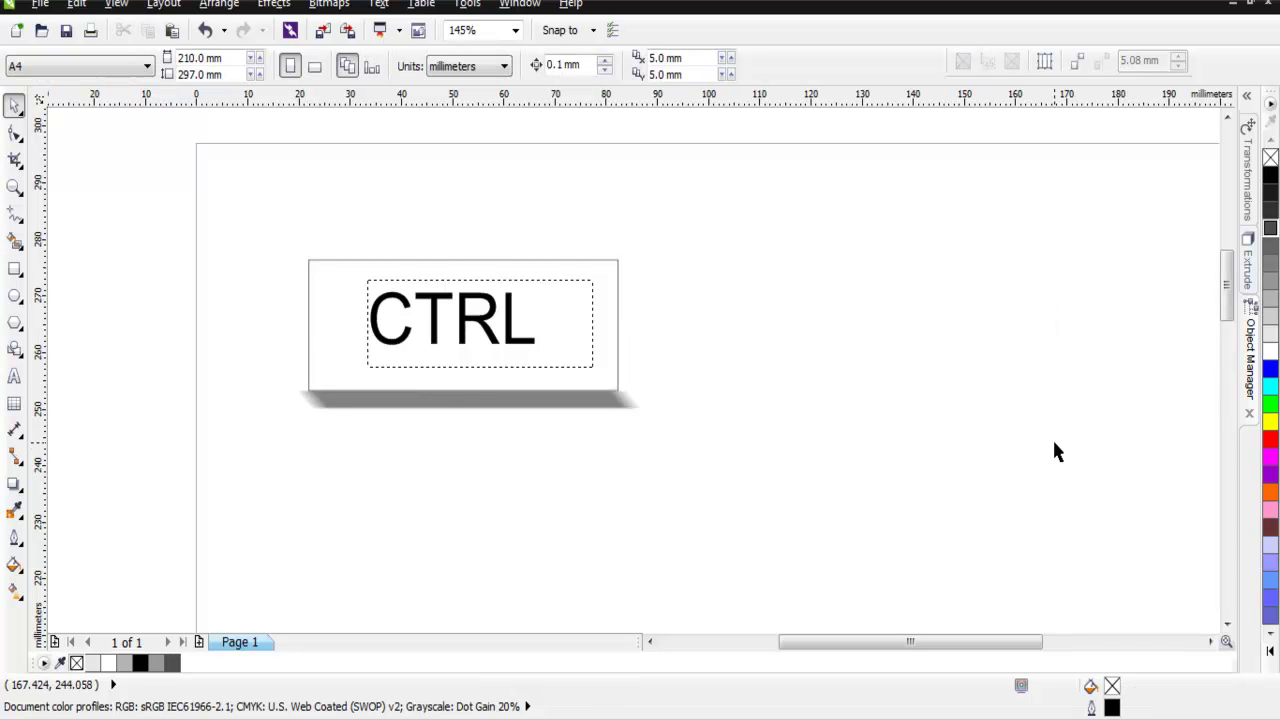
left_click(1271, 286)
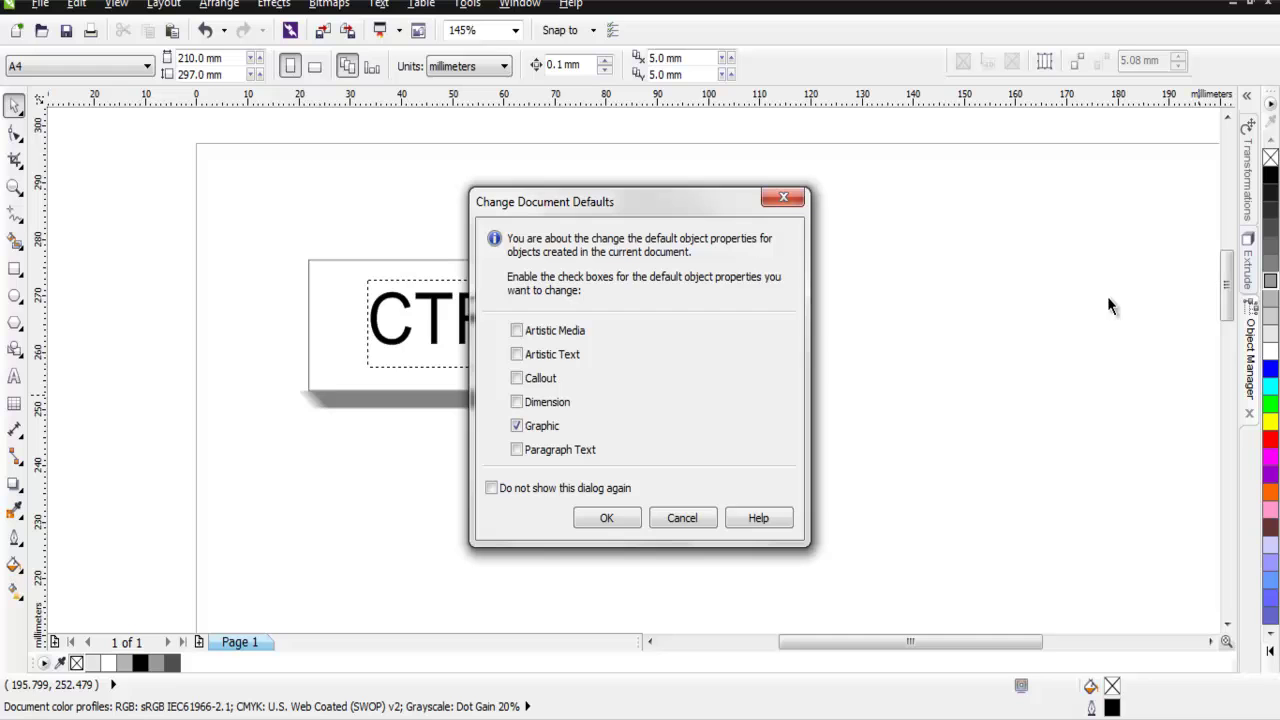
key("Return")
- Dismiss another document-defaults prompt and check the rectangle and CTRL text selections
left_click(349, 377)
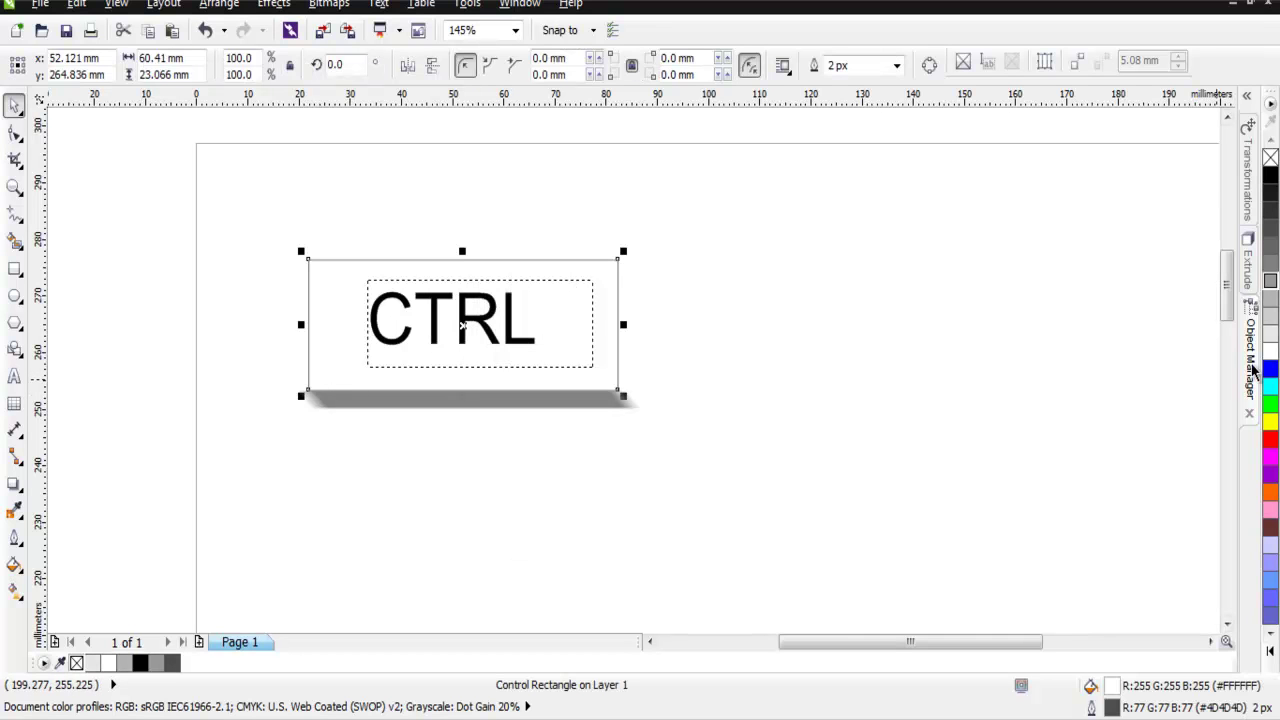
left_click(1050, 350)
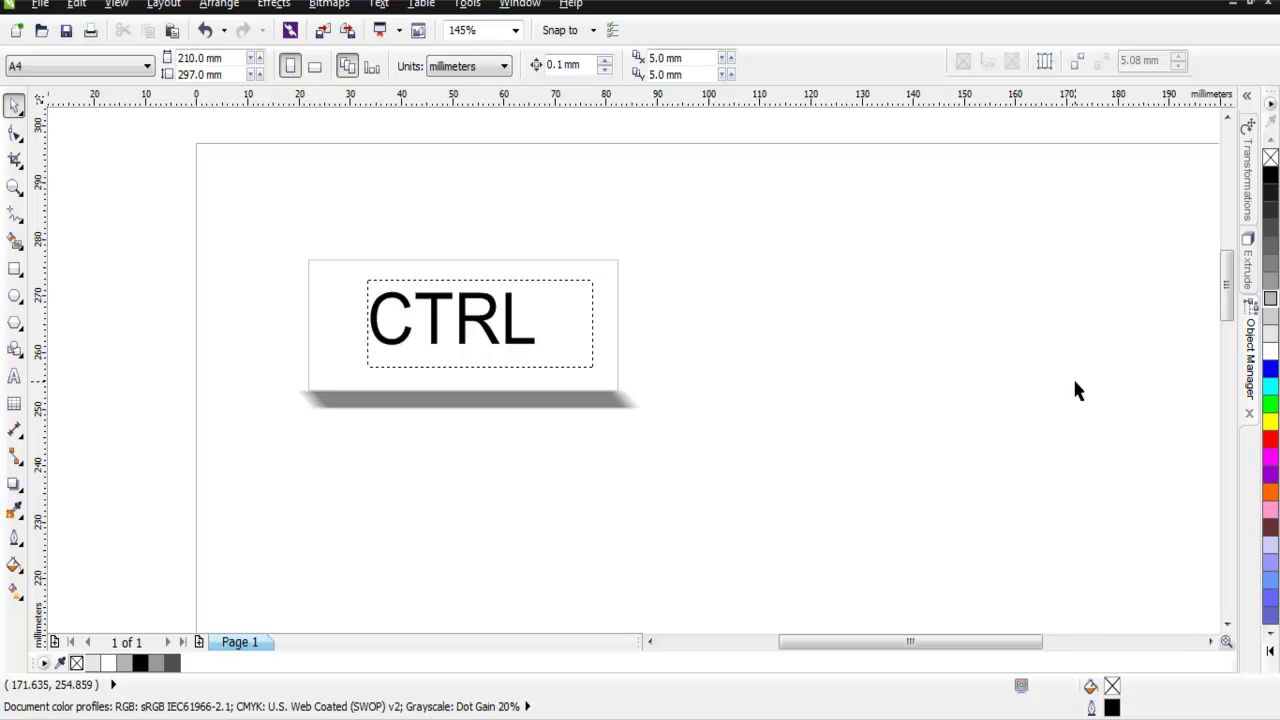
left_click(1271, 281)
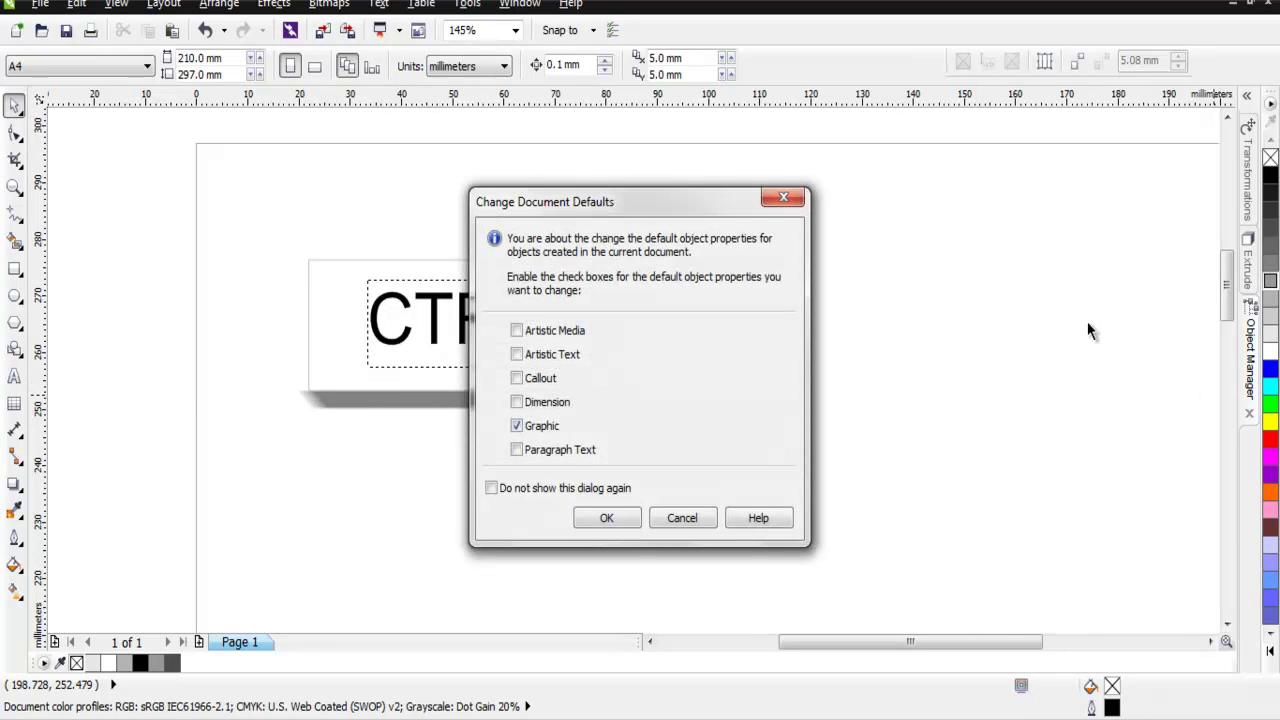
left_click(789, 195)
left_click(588, 362)
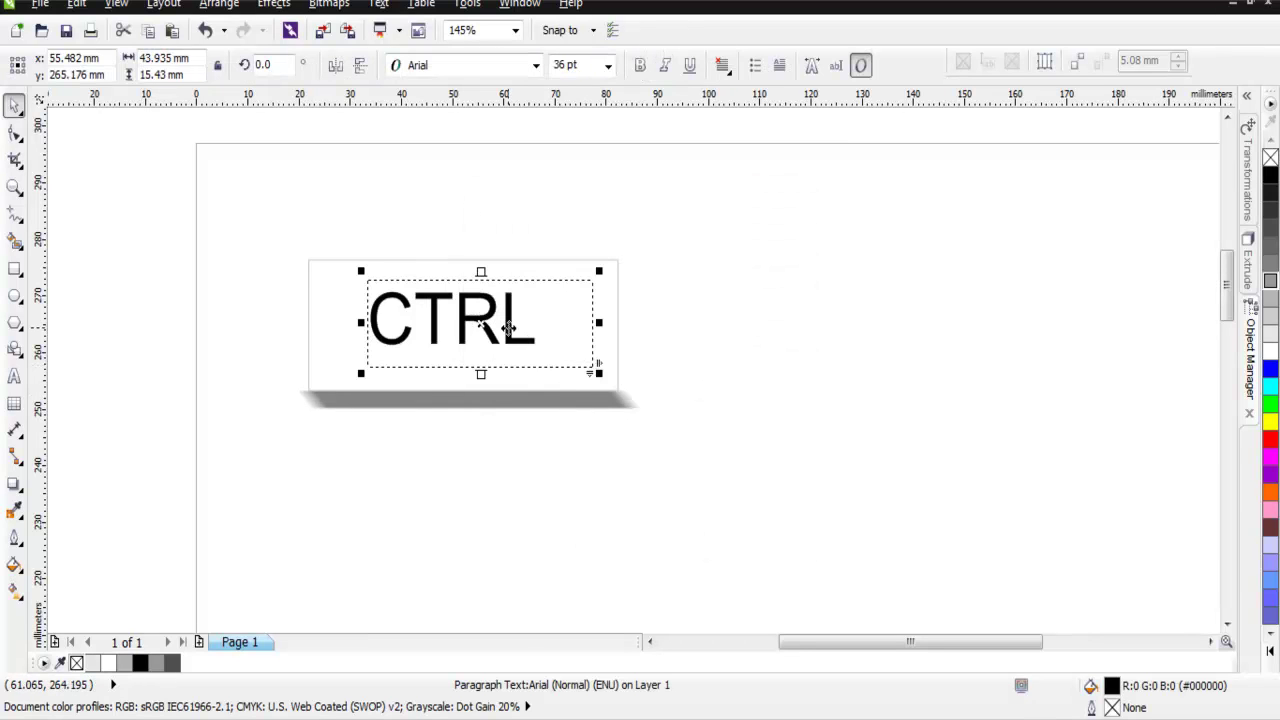
left_click(611, 384)
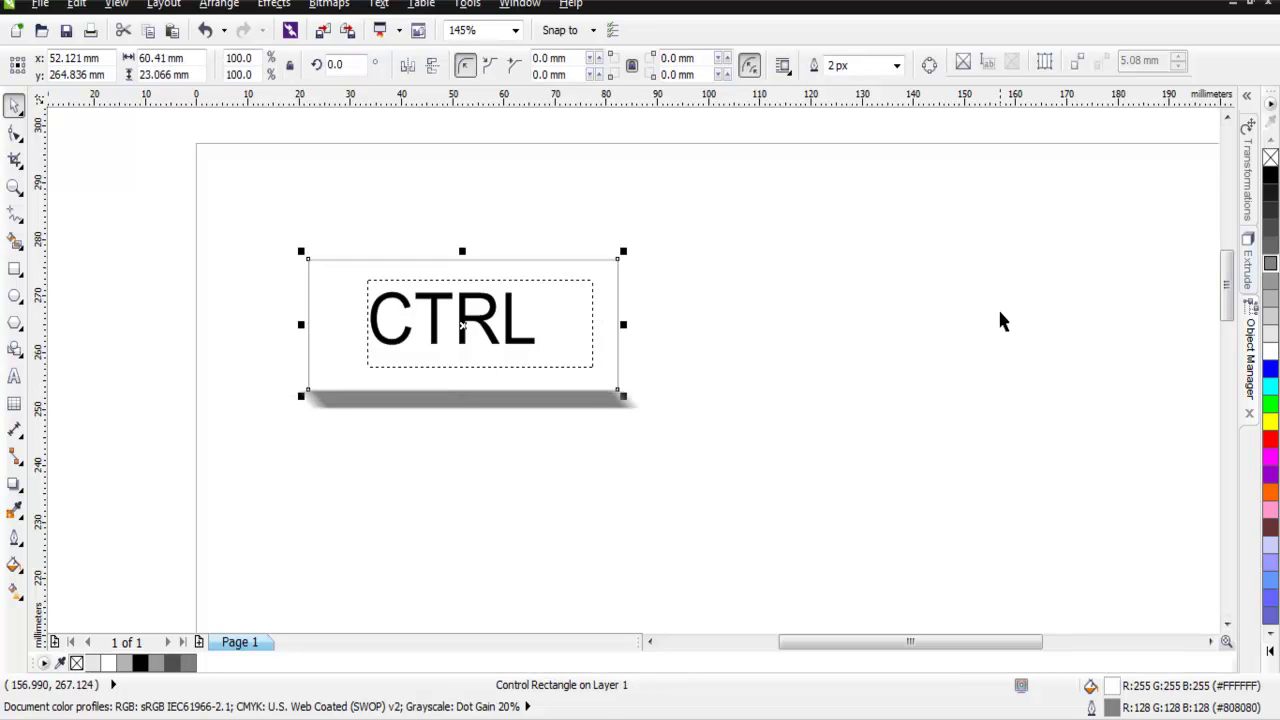
left_click(965, 316)
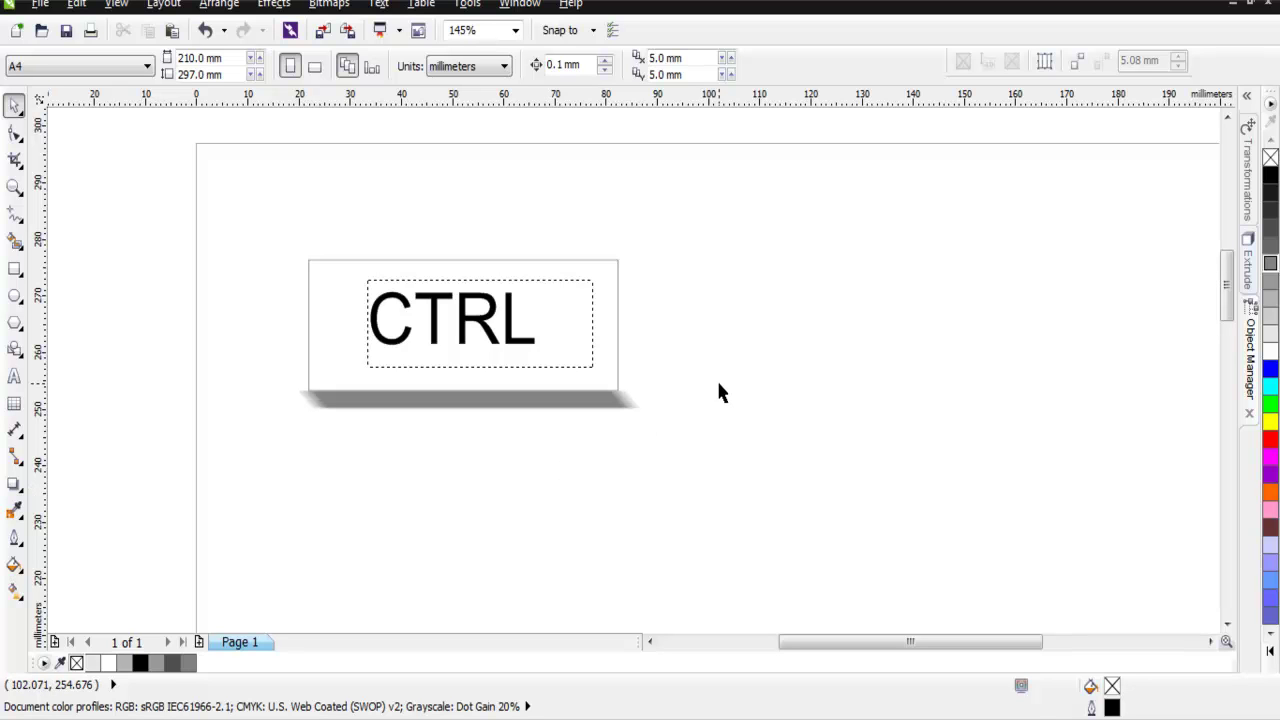
- Round the key rectangle's corners with a 4 mm radius
left_click(336, 345)
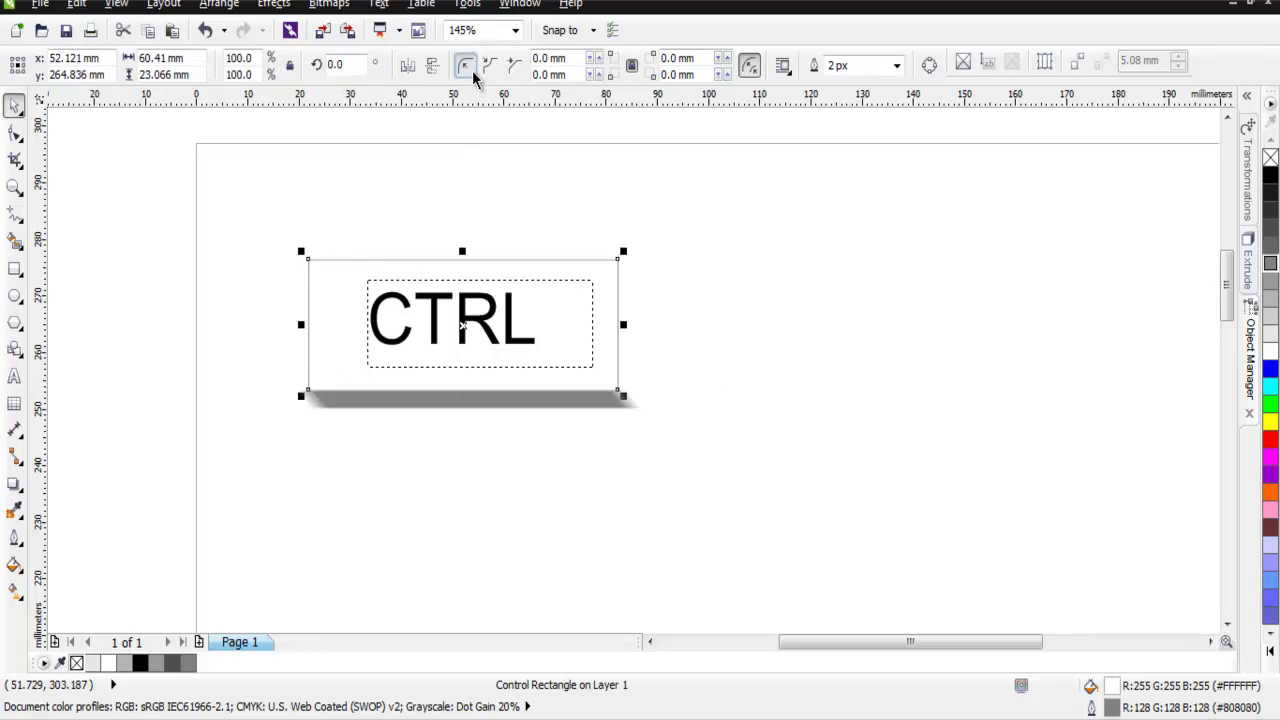
left_click(562, 58)
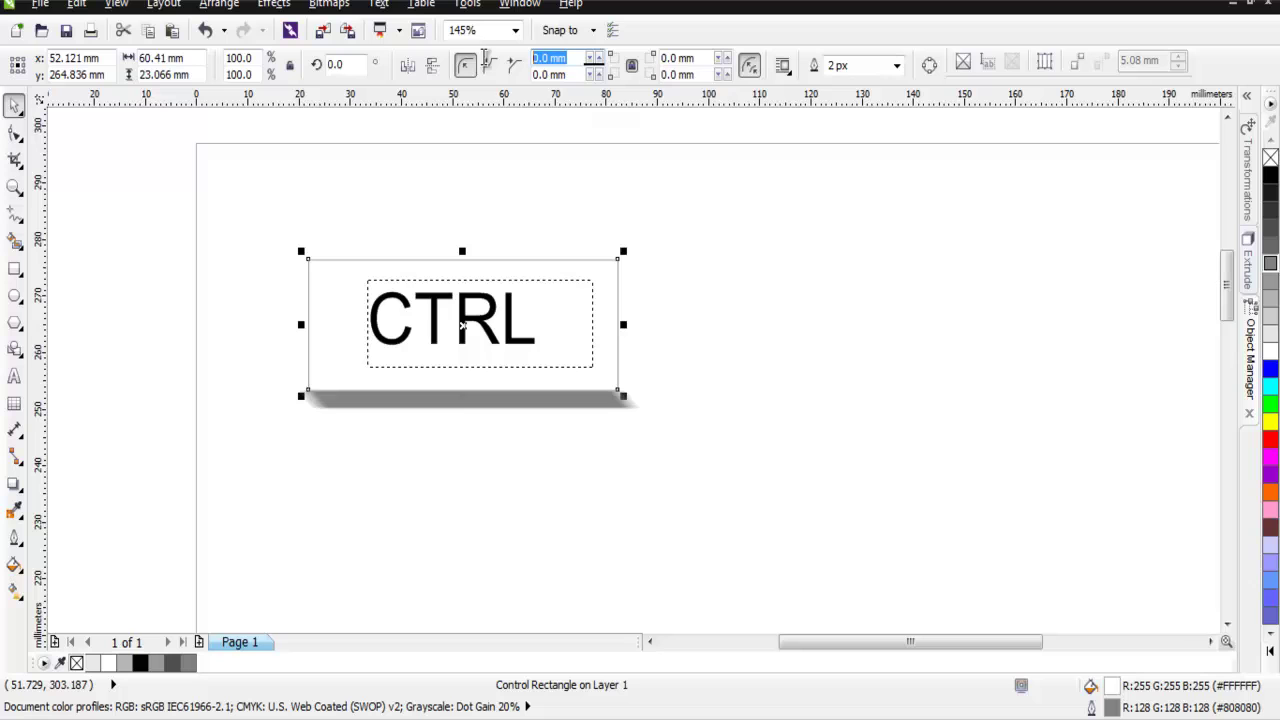
type("4")
left_click(575, 78)
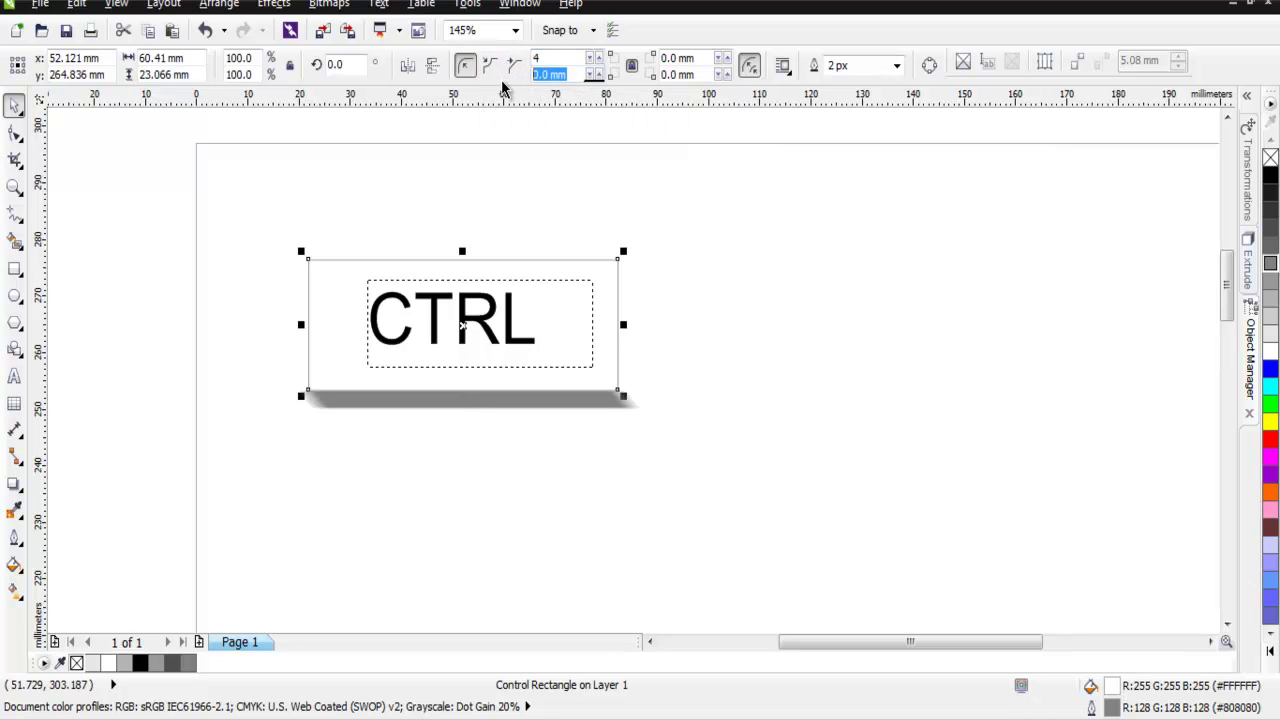
type("4")
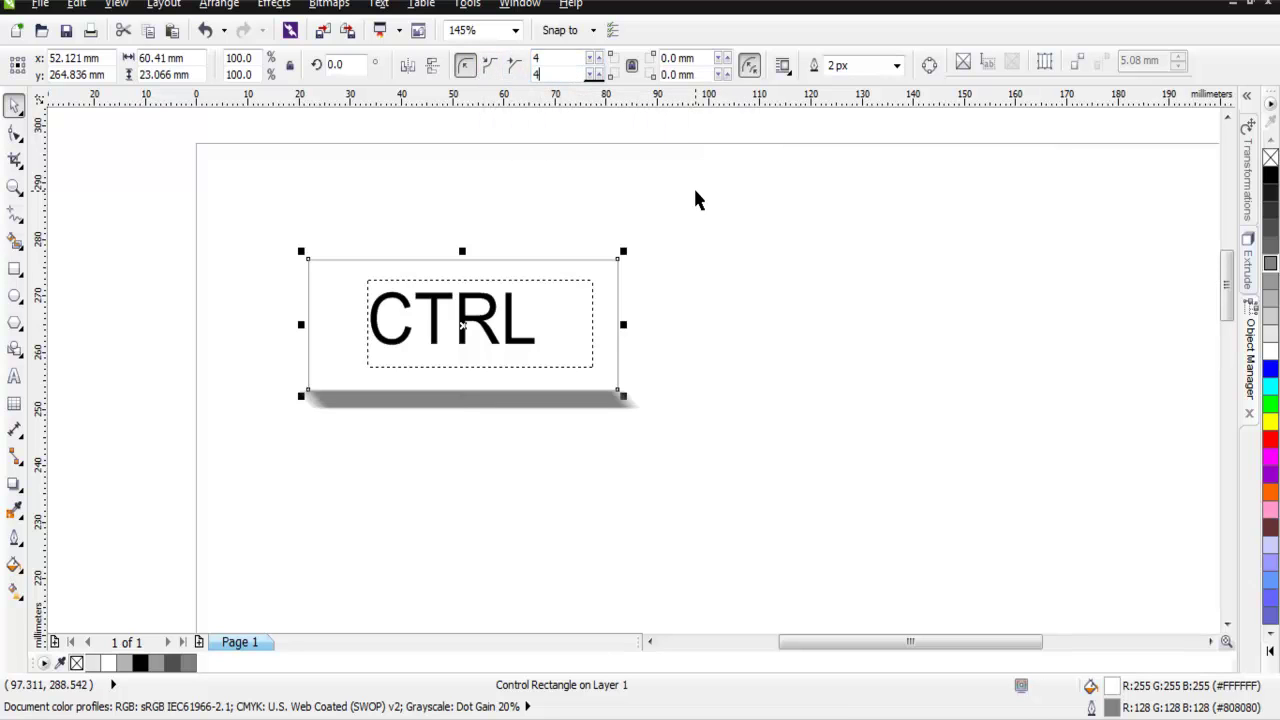
key("Return")
left_click(694, 190)
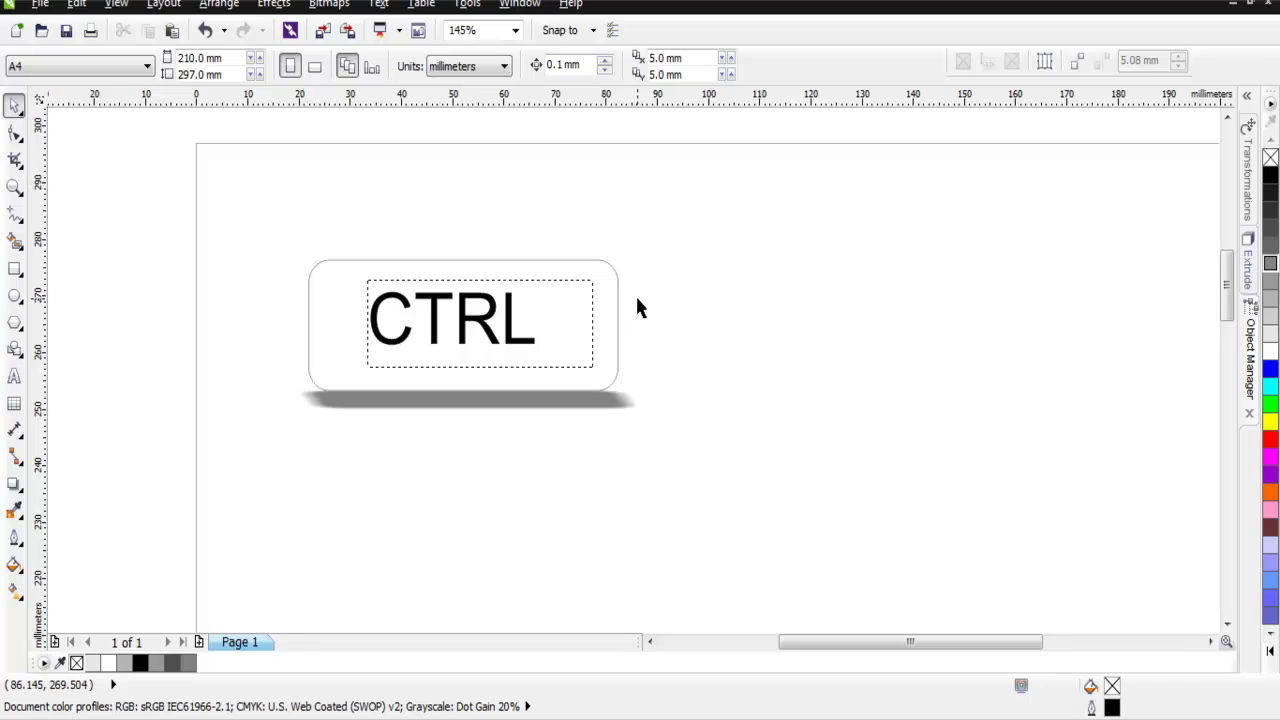
- Reduce the corner radius to 2 mm and check the corners
left_click(333, 323)
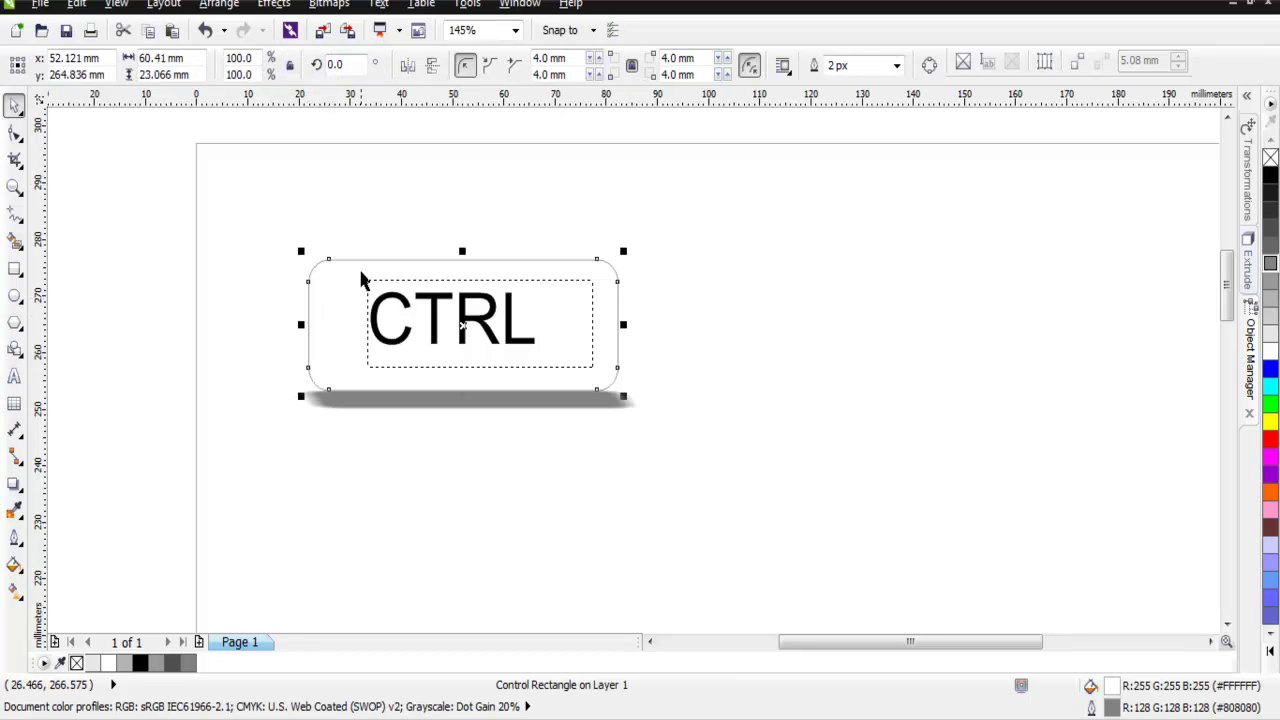
type("2")
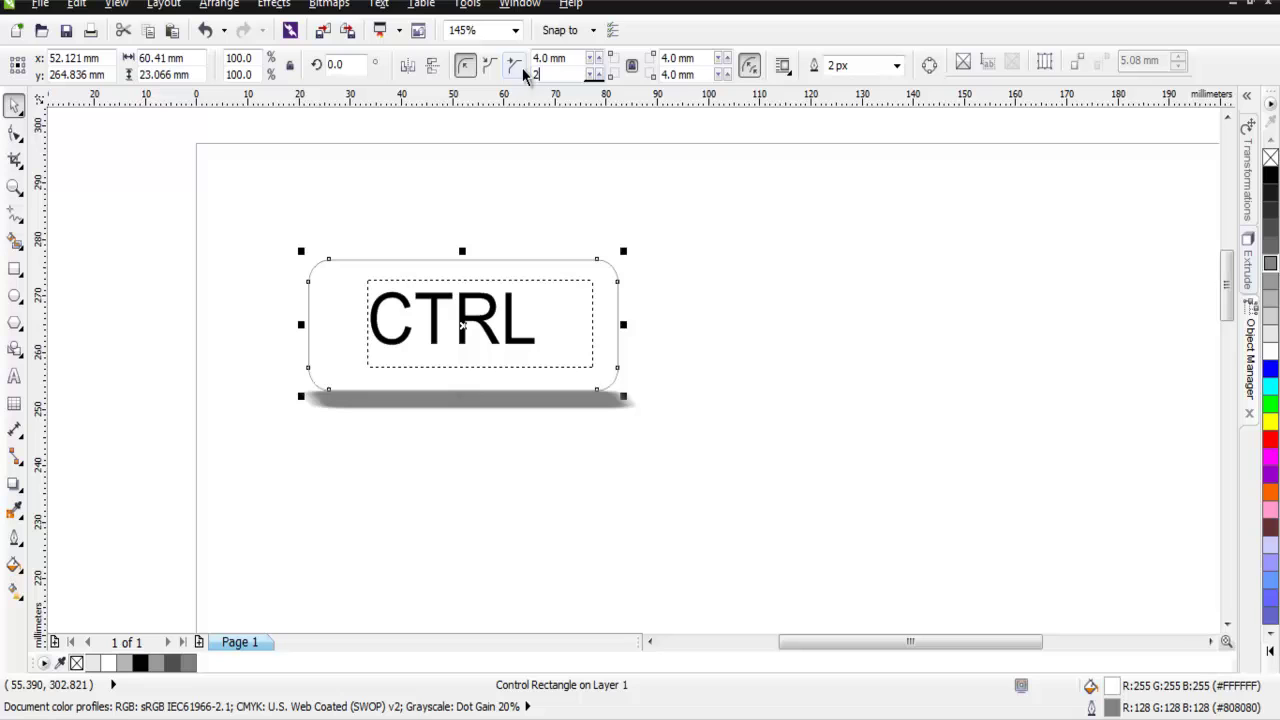
left_click(558, 58)
type("2")
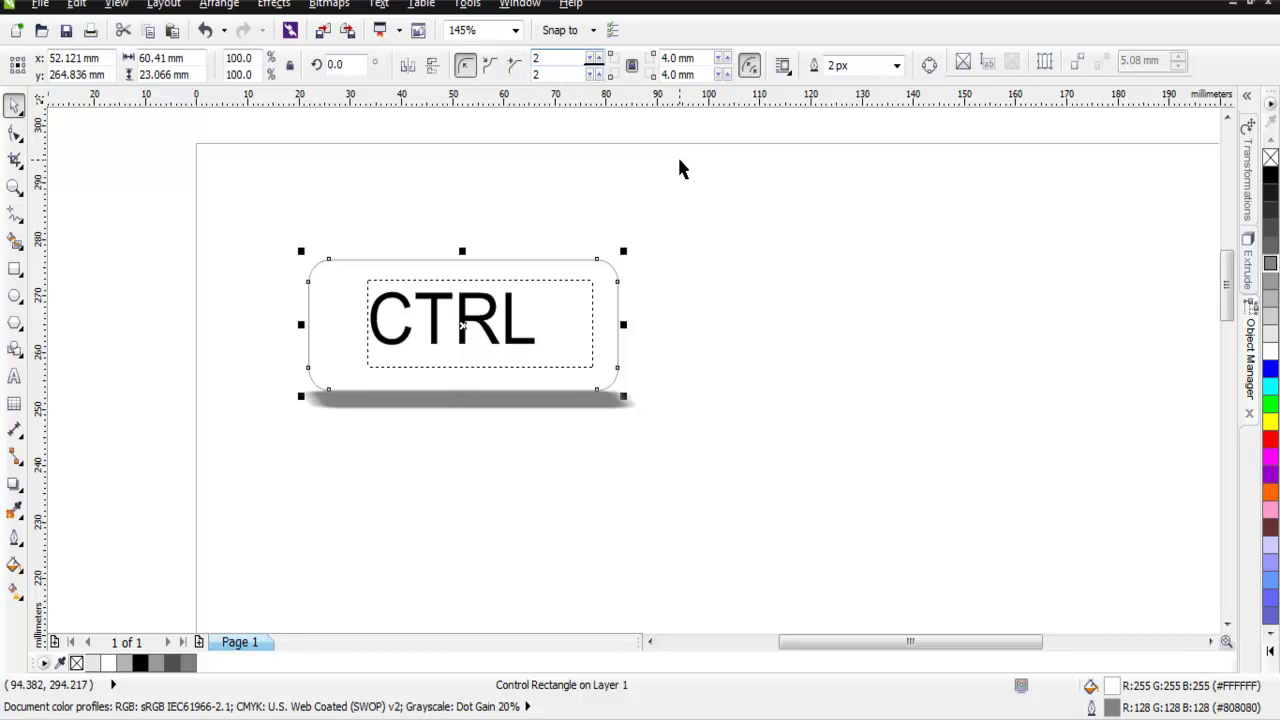
key("Return")
left_click(751, 249)
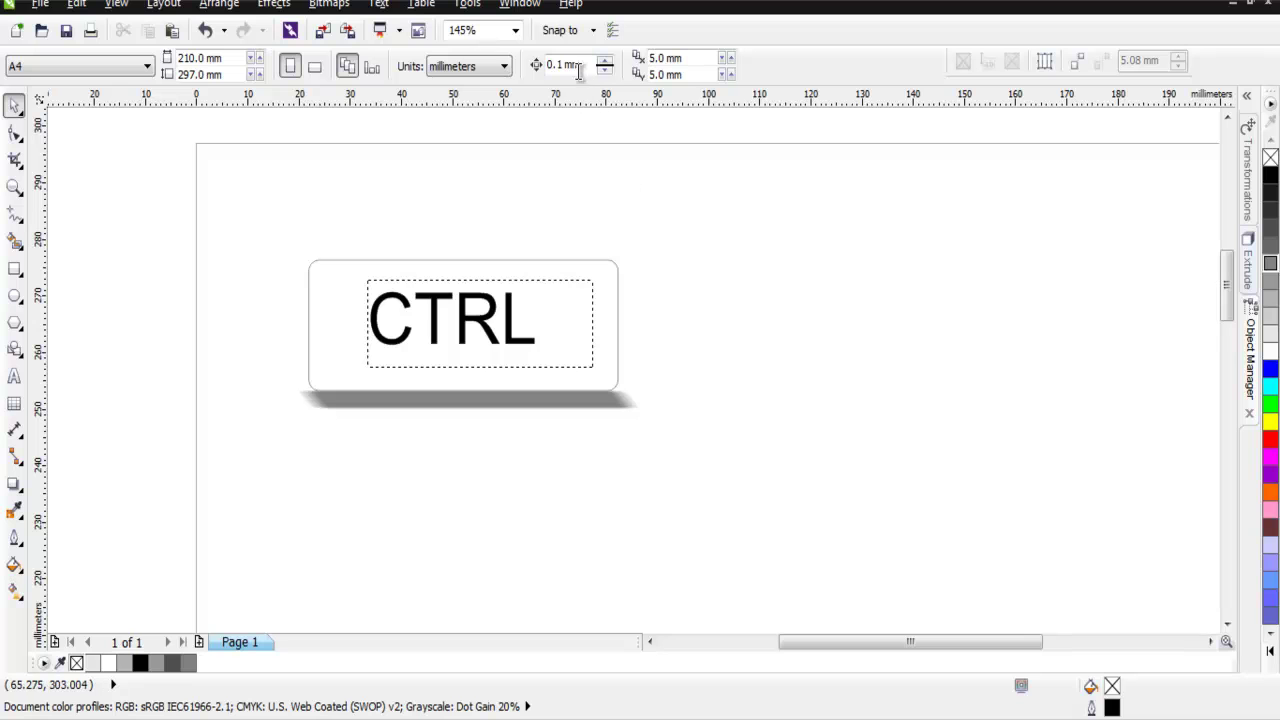
left_click(614, 266)
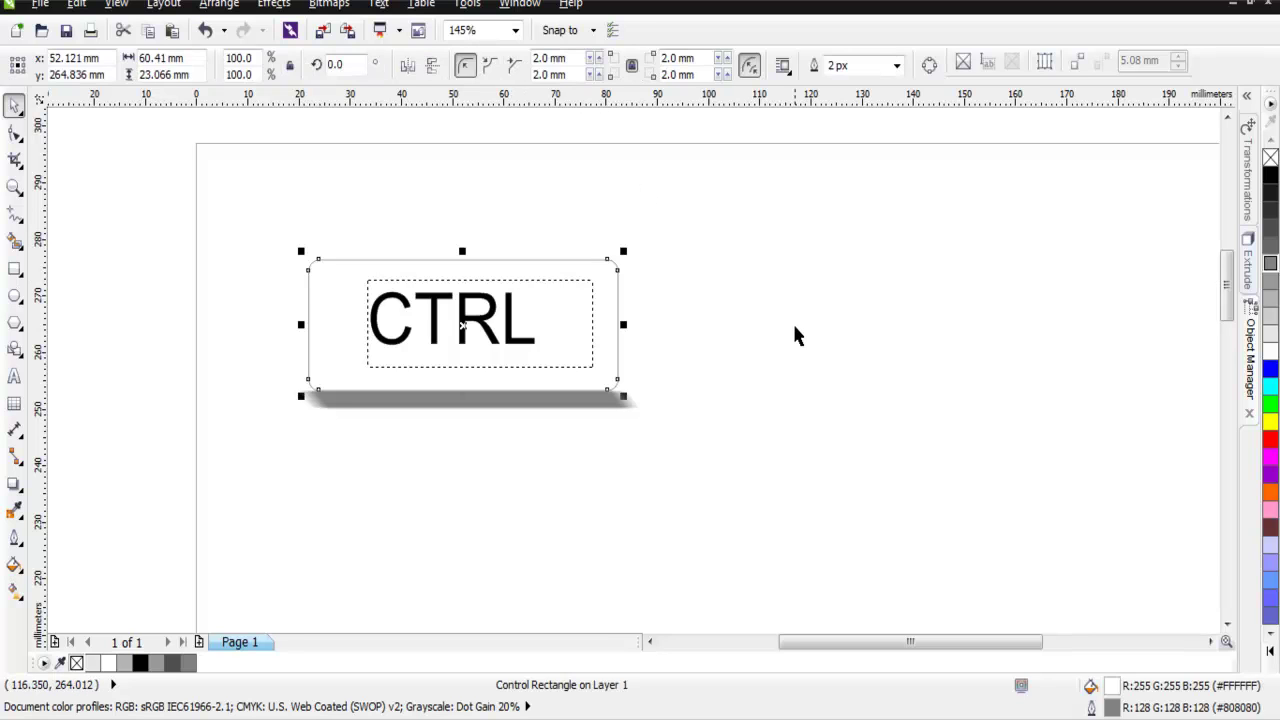
left_click(797, 322)
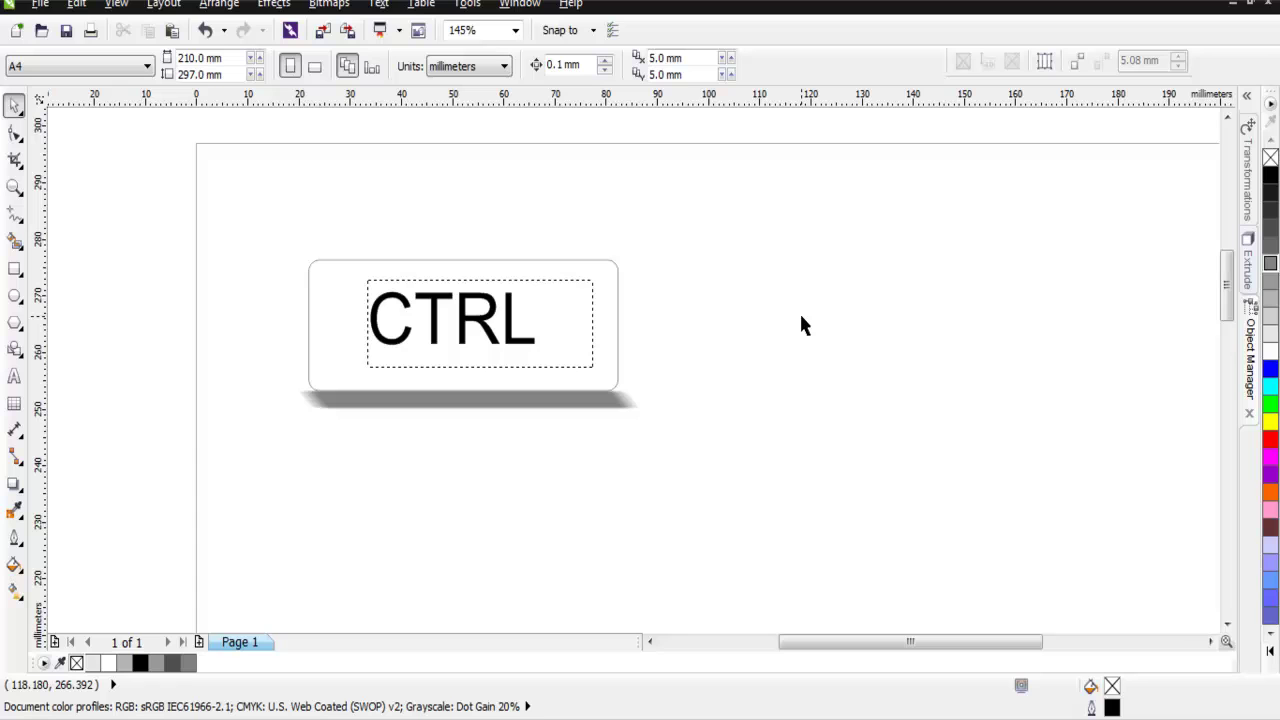